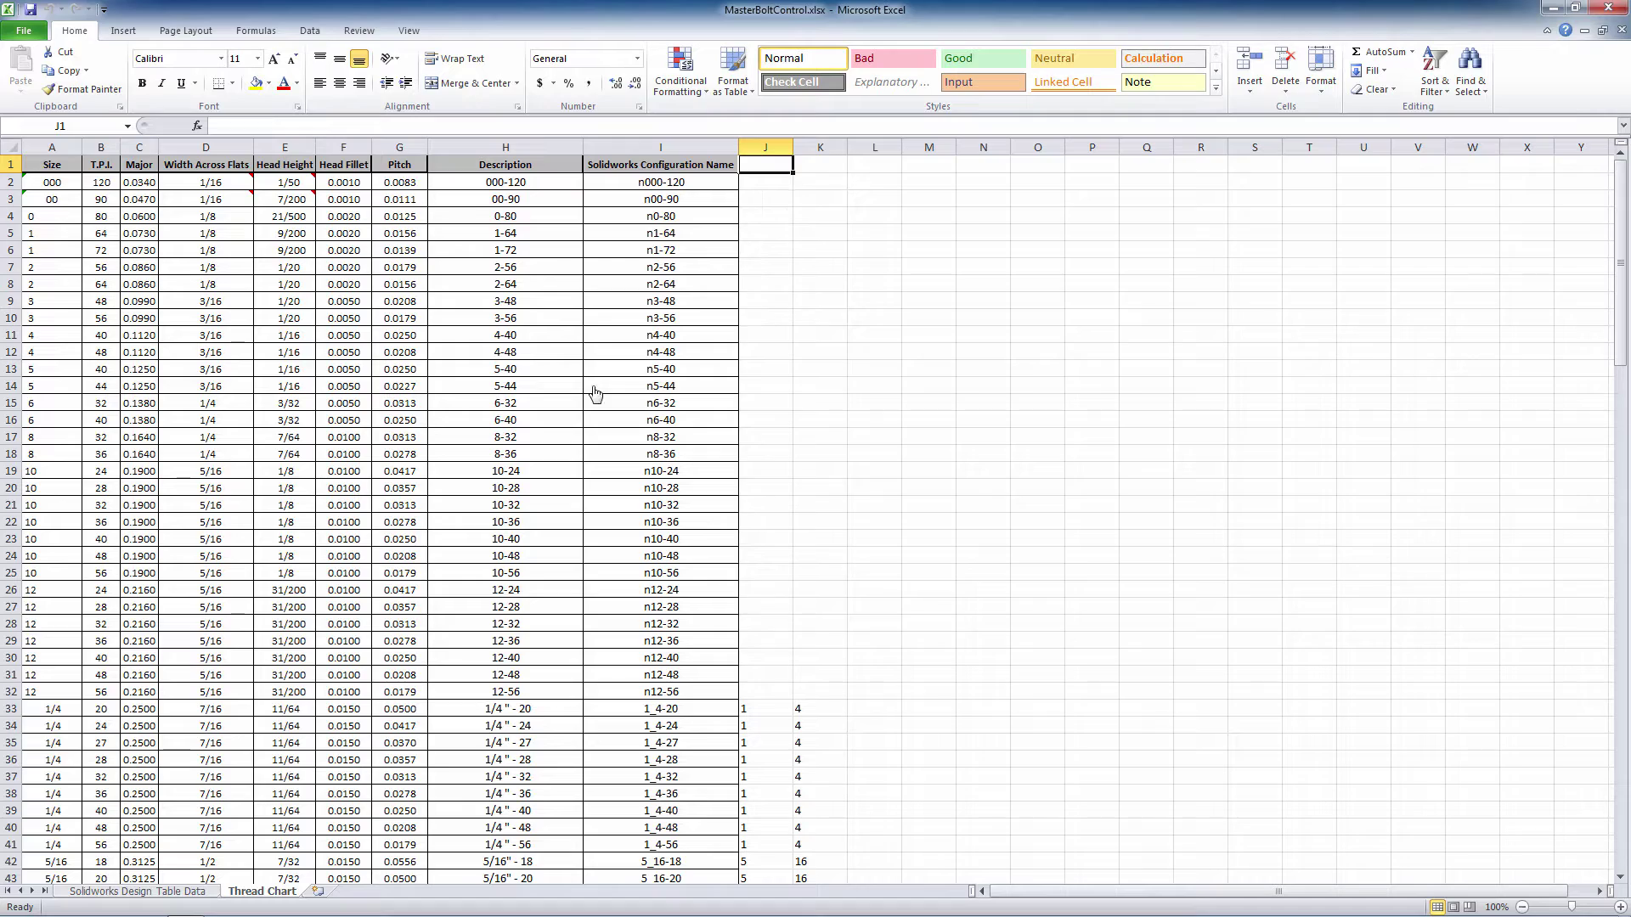
Review the Thread Chart rows through the 1-inch sizes and read the comment on the first 11/16 width across flats.
scroll(675, 463, "down", 9)
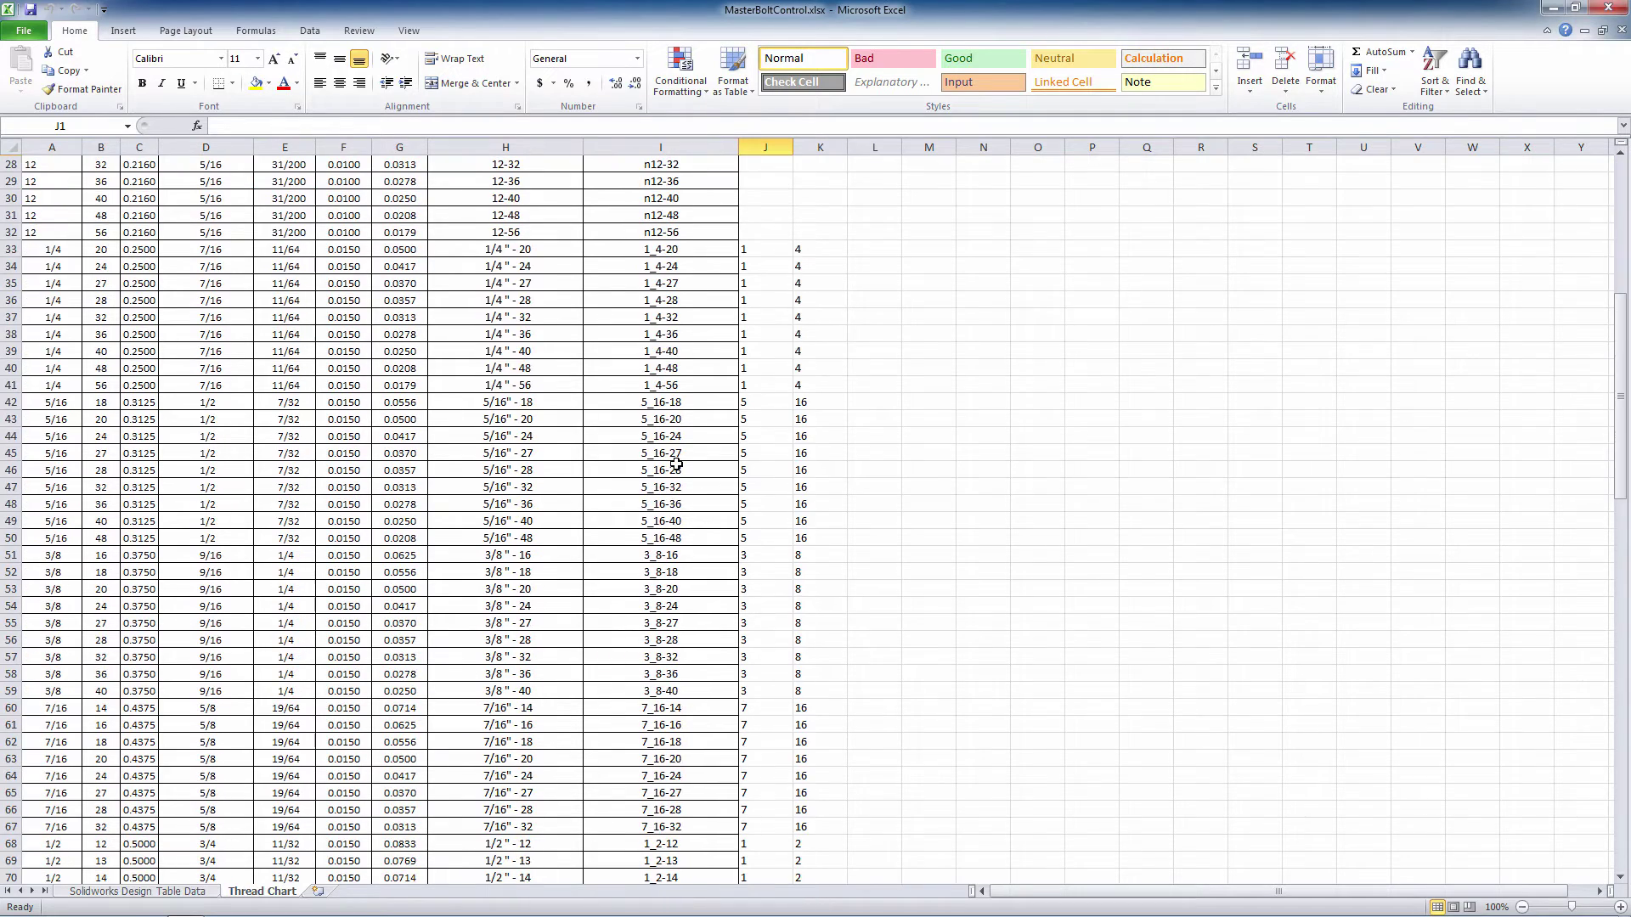
scroll(675, 463, "down", 17)
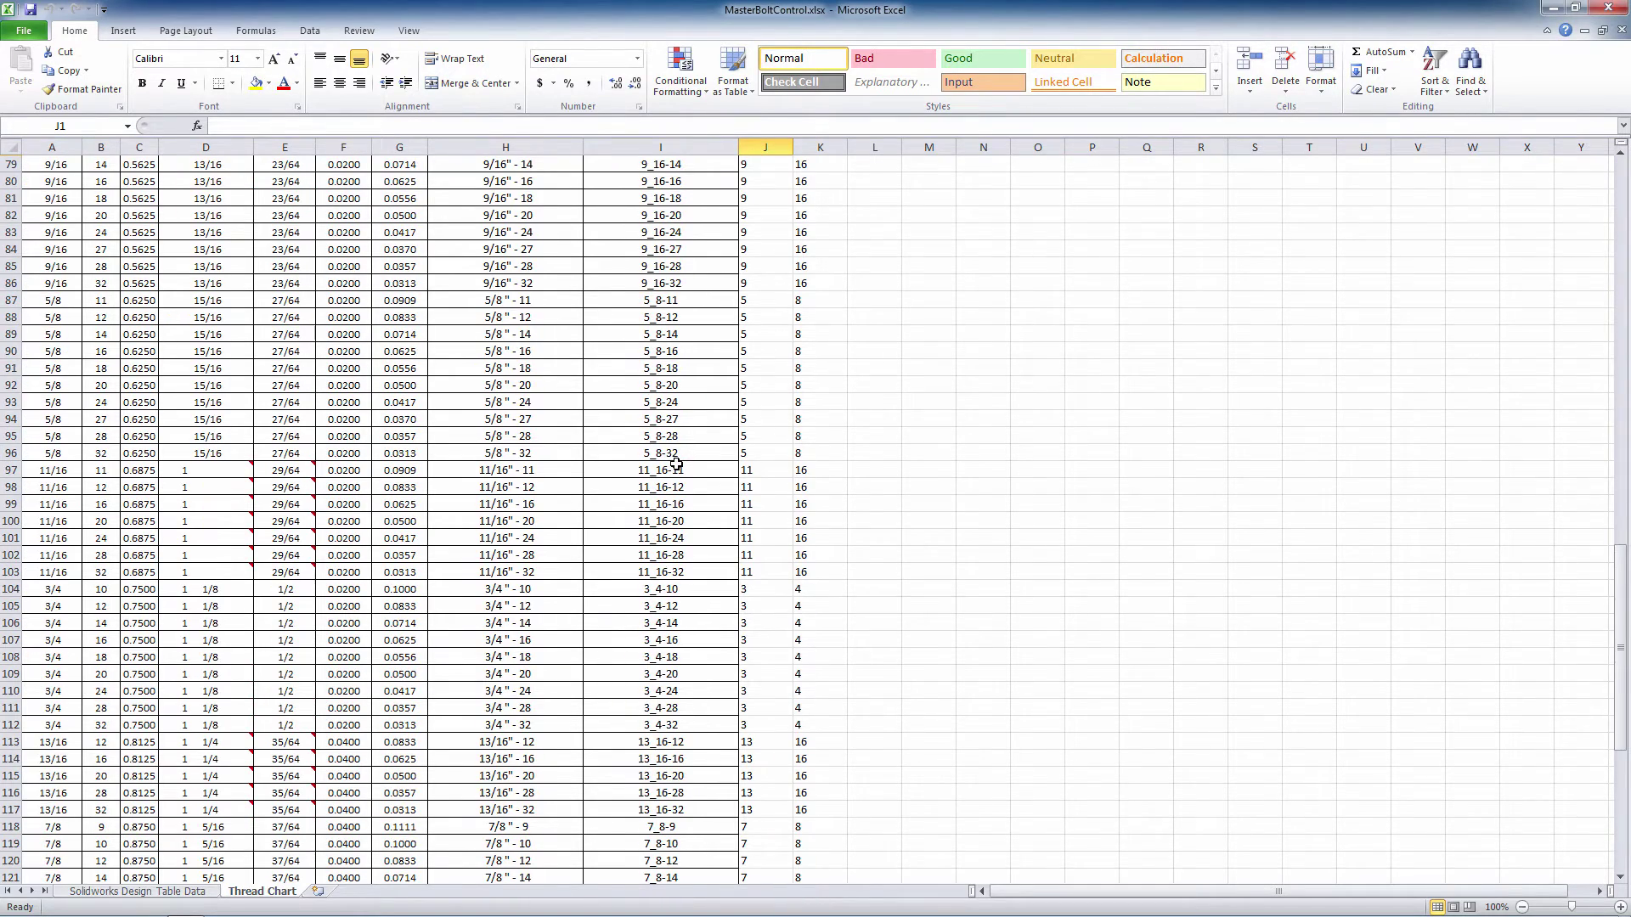
scroll(675, 463, "down", 2)
mouse_move(195, 428)
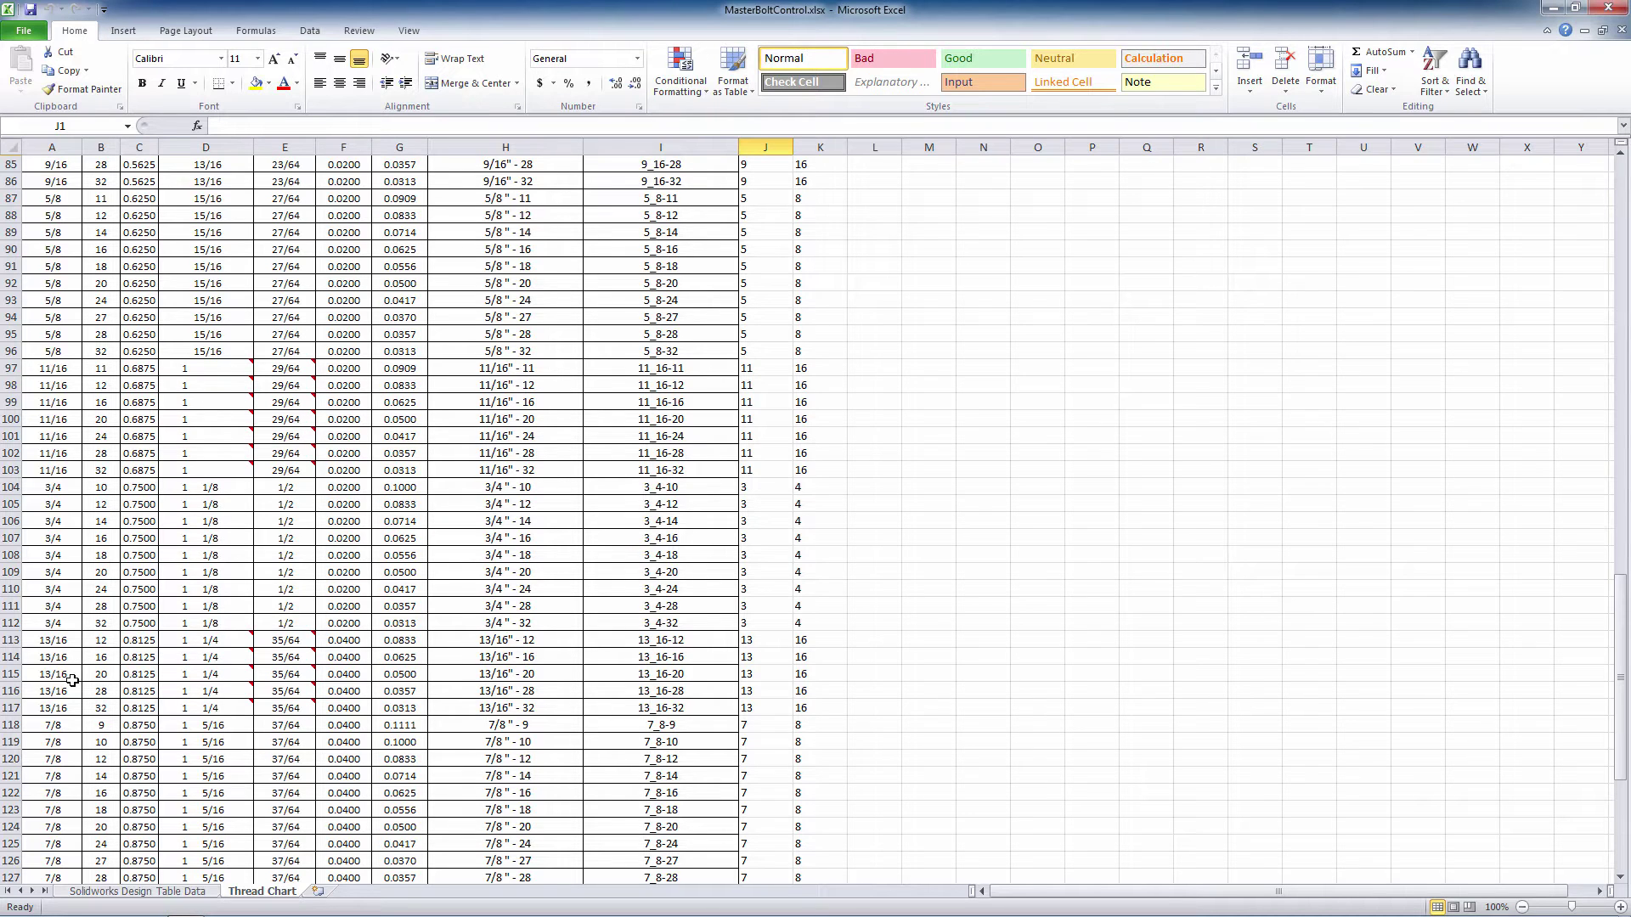
scroll(72, 680, "down", 4)
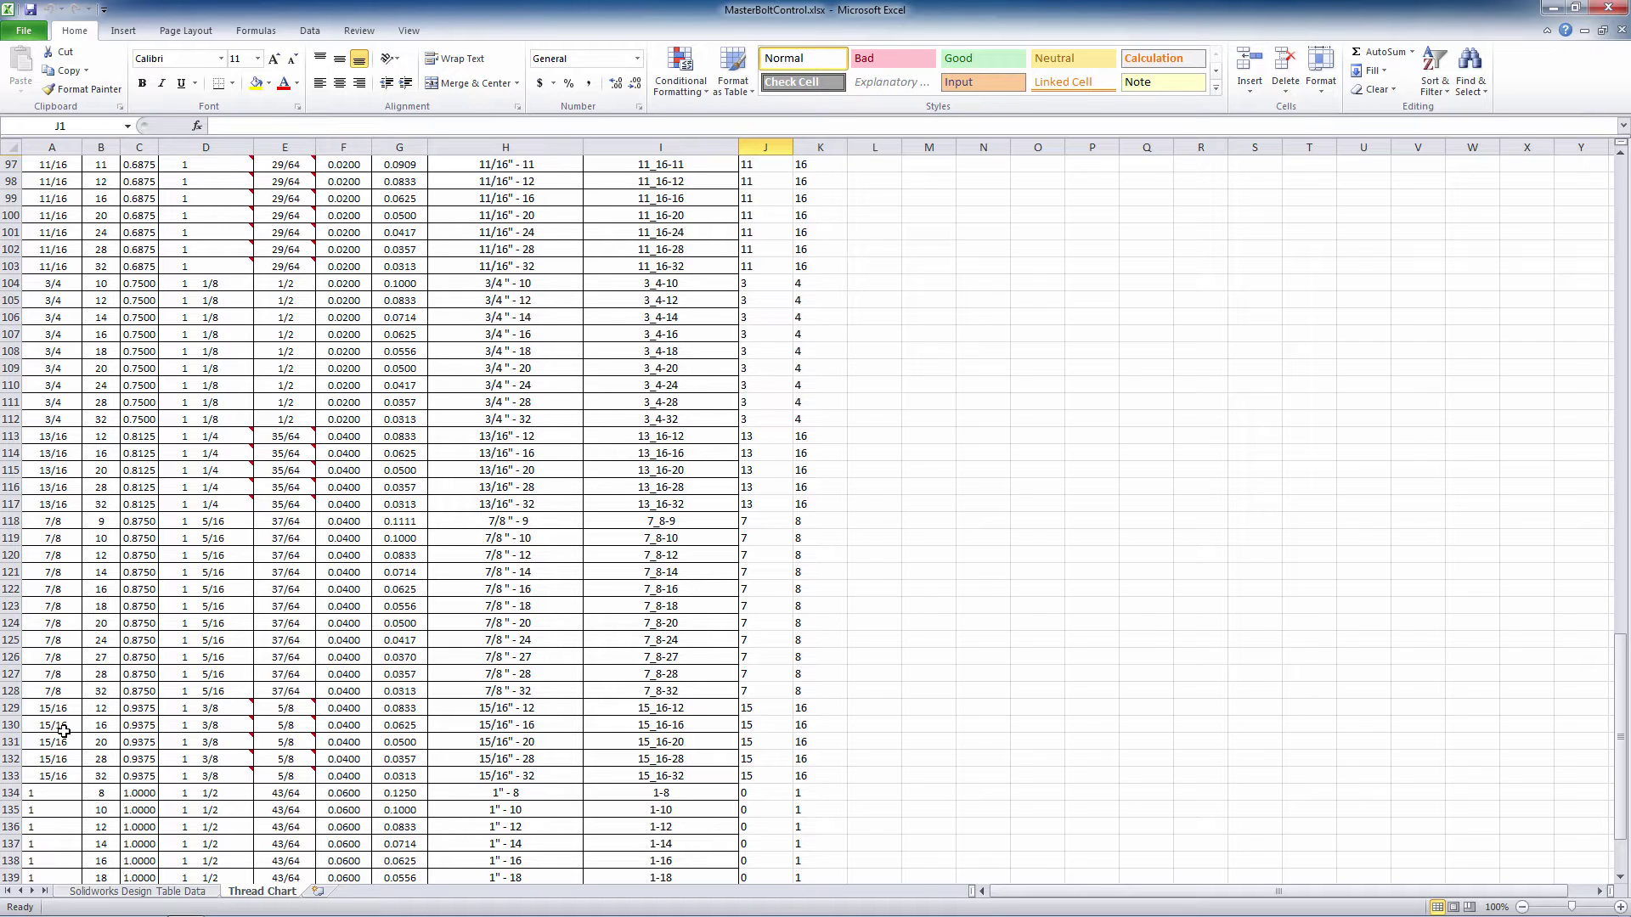
scroll(64, 731, "up", 3)
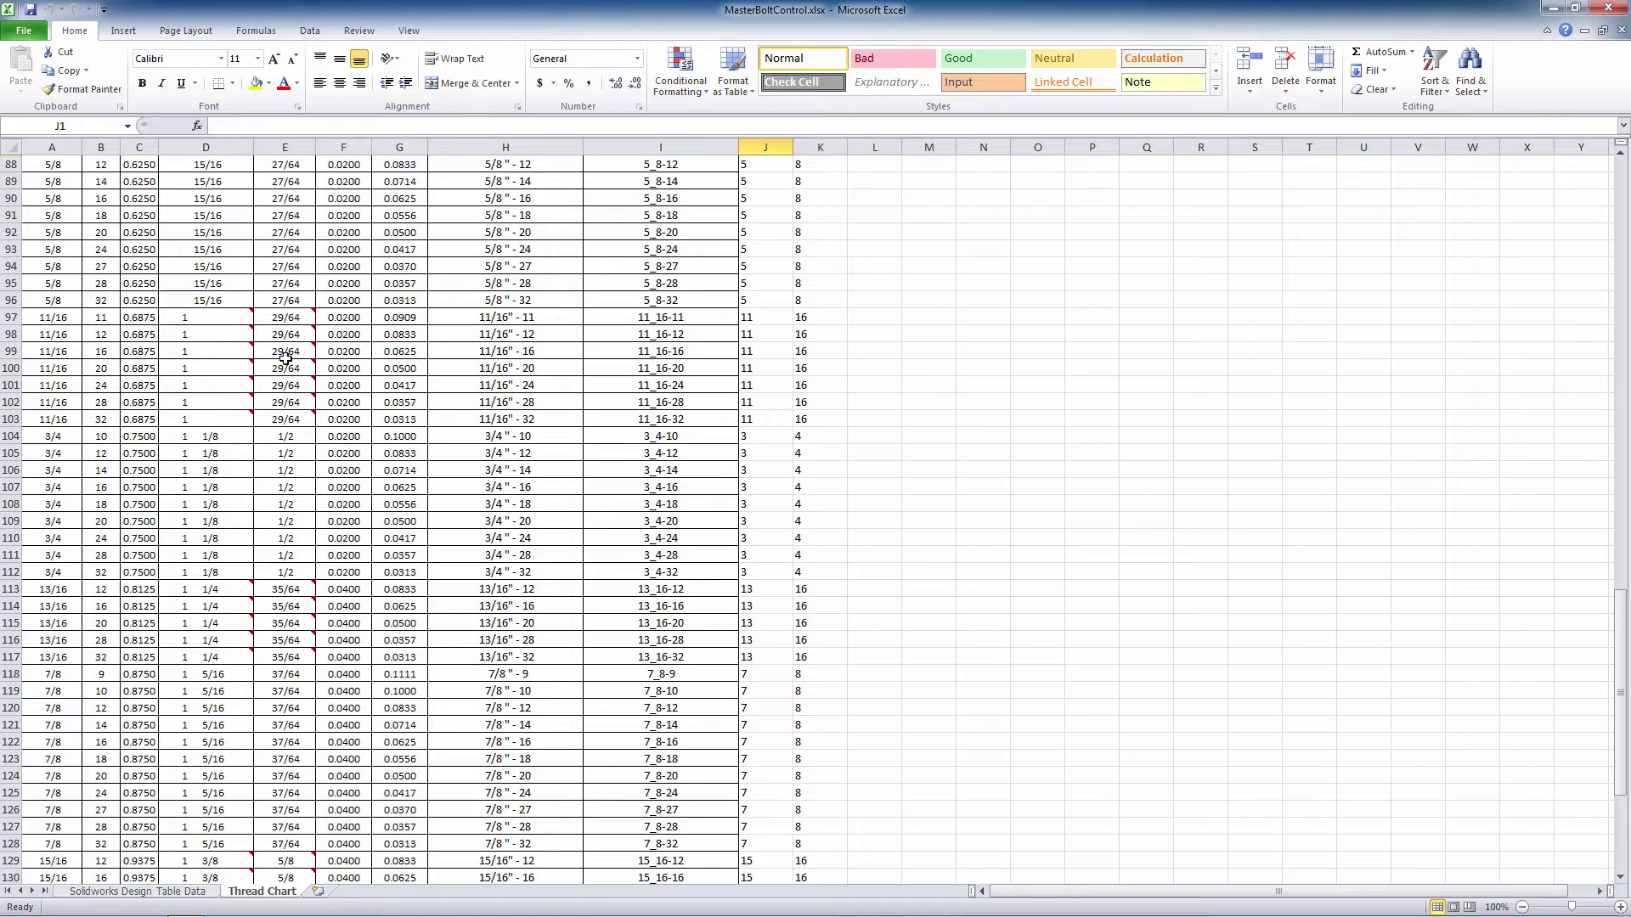
mouse_move(238, 315)
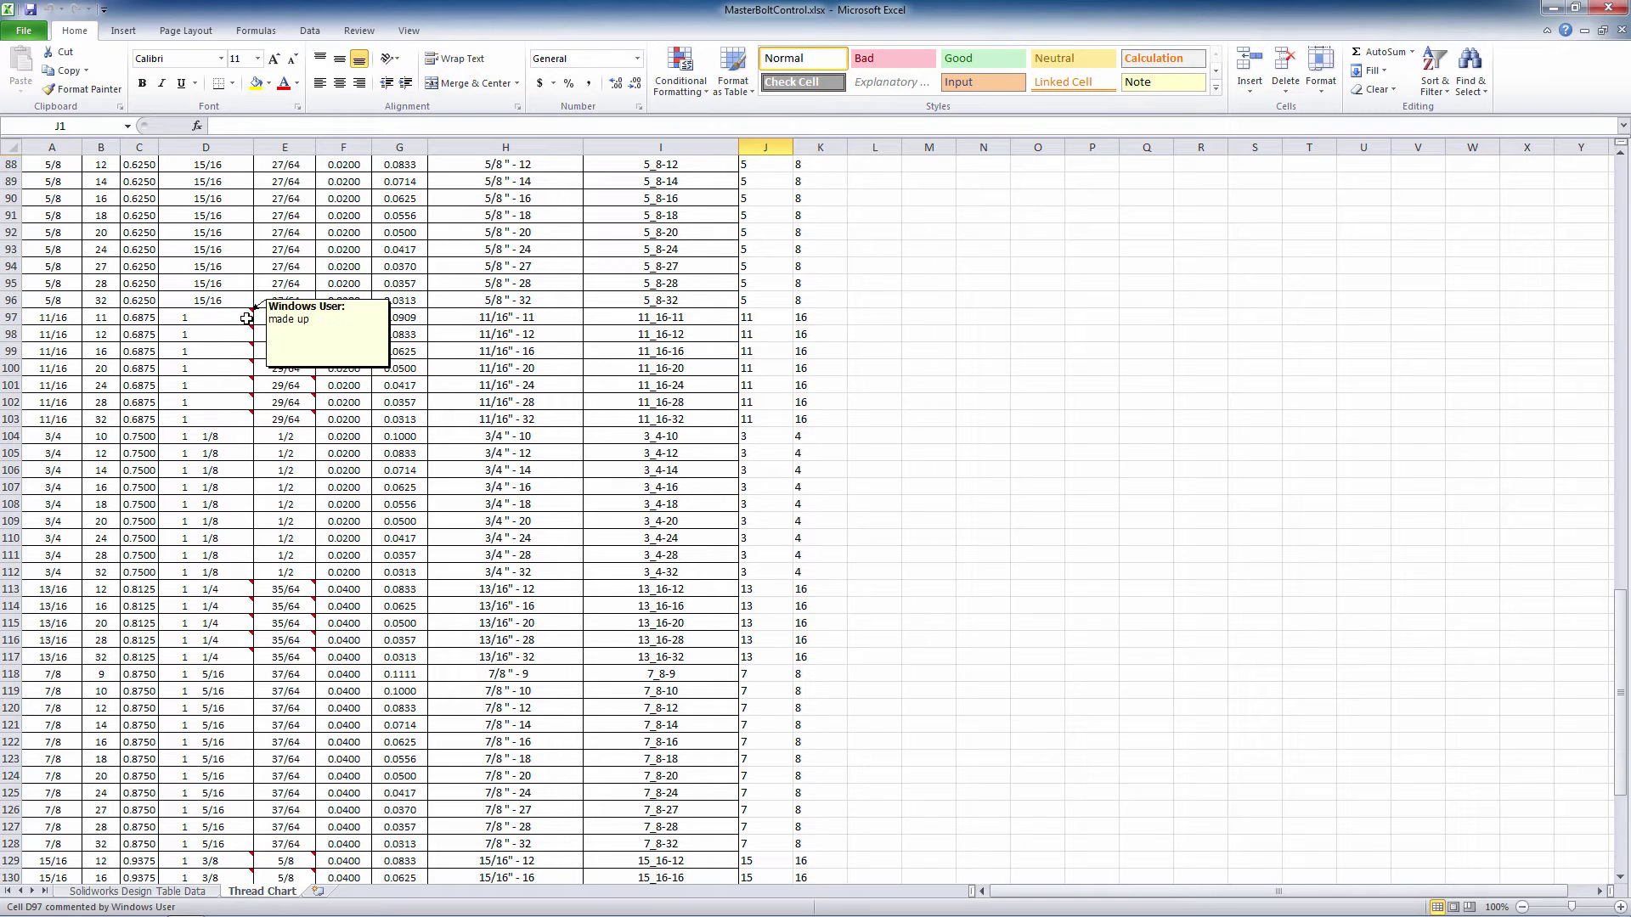
scroll(623, 645, "up", 14)
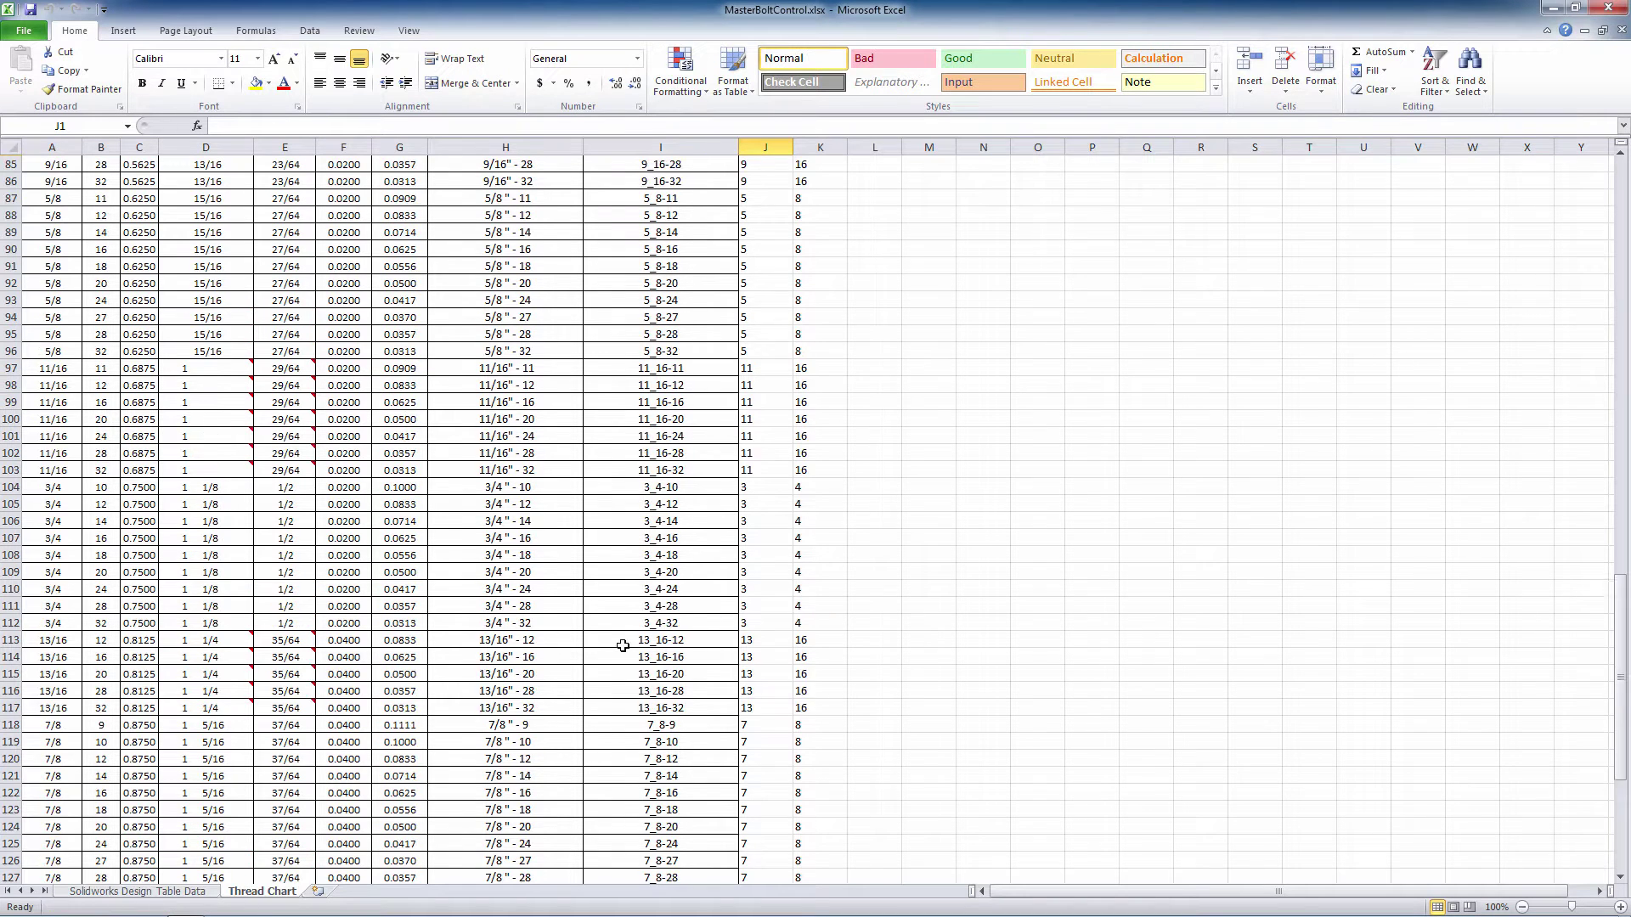
scroll(623, 645, "up", 15)
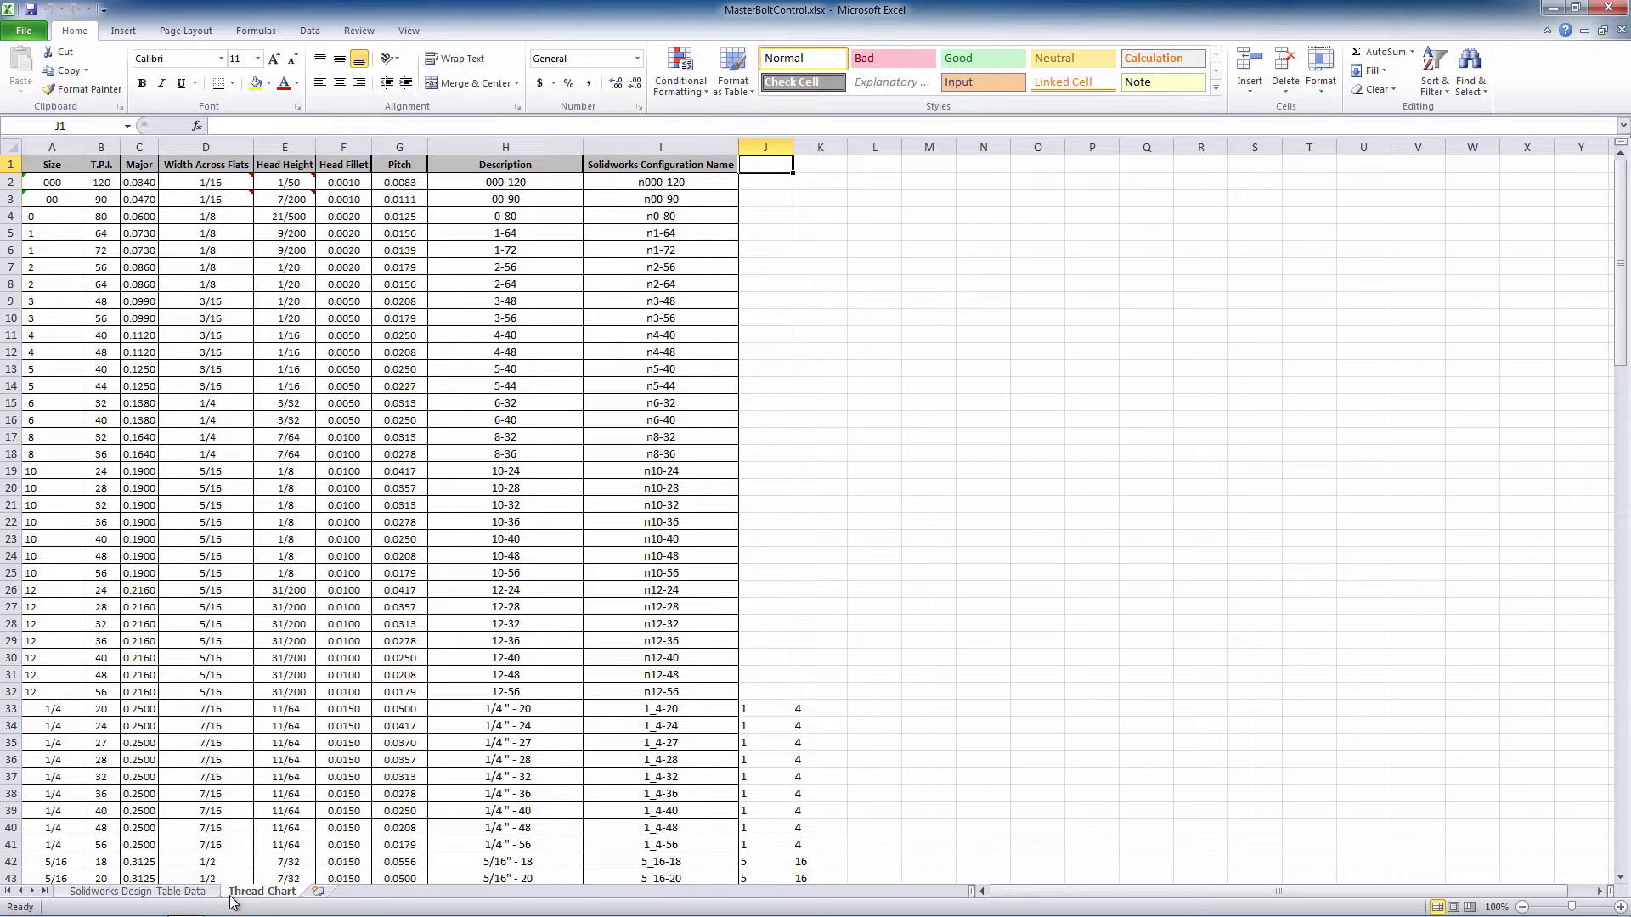
View the Solidworks Design Table Data sheet and return to the size 0 entry in the Thread Chart.
left_click(96, 895)
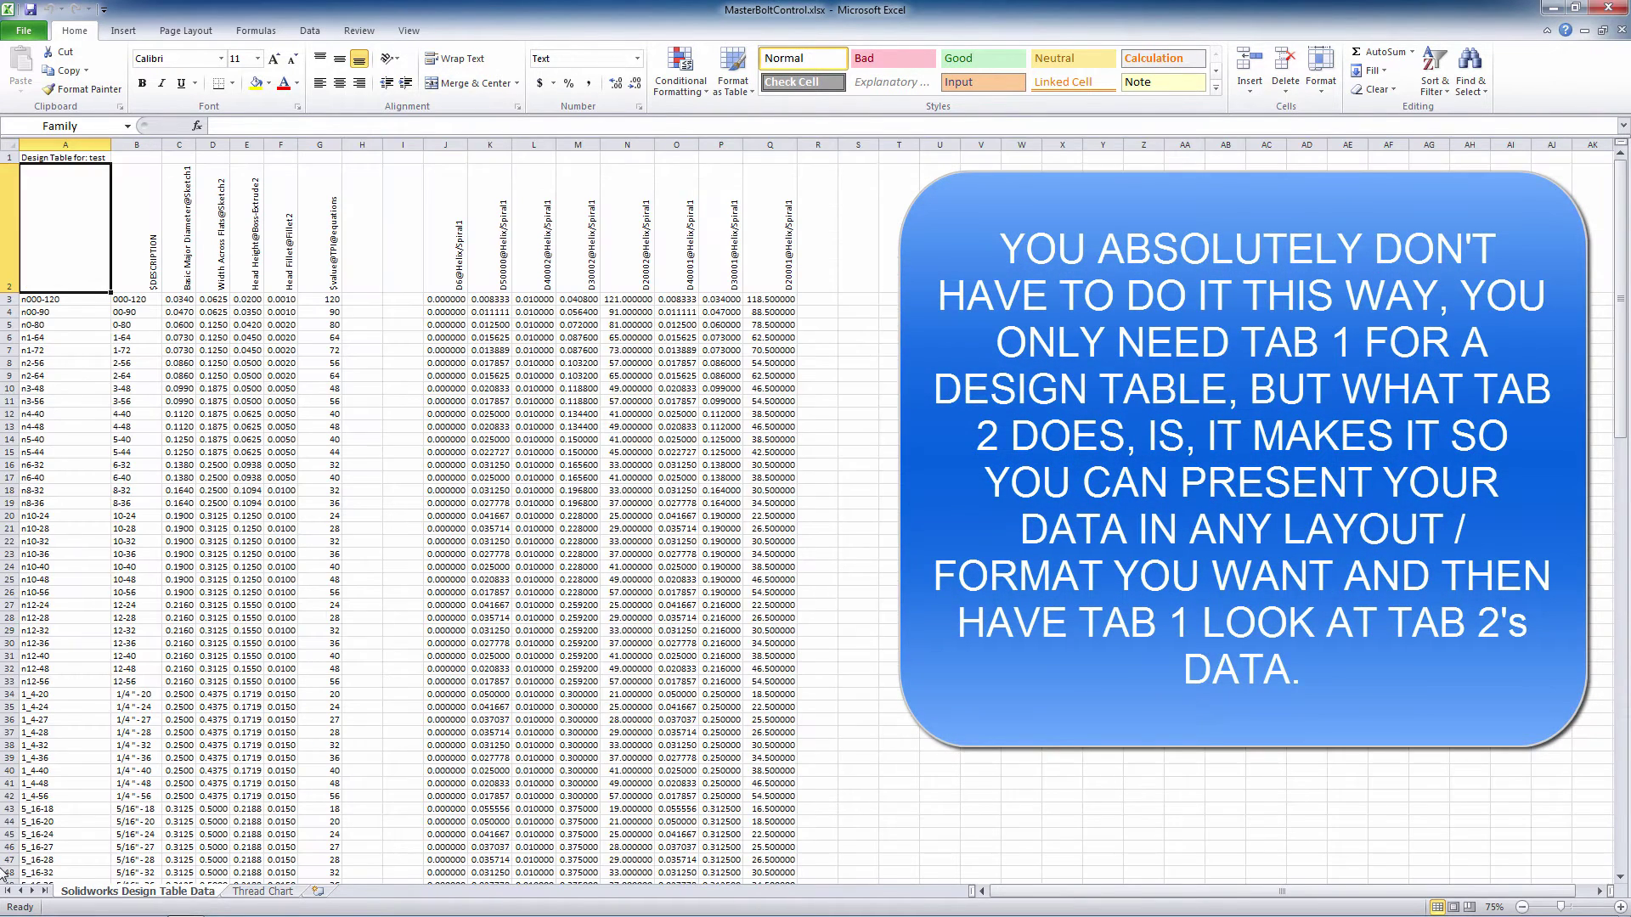
left_click(253, 893)
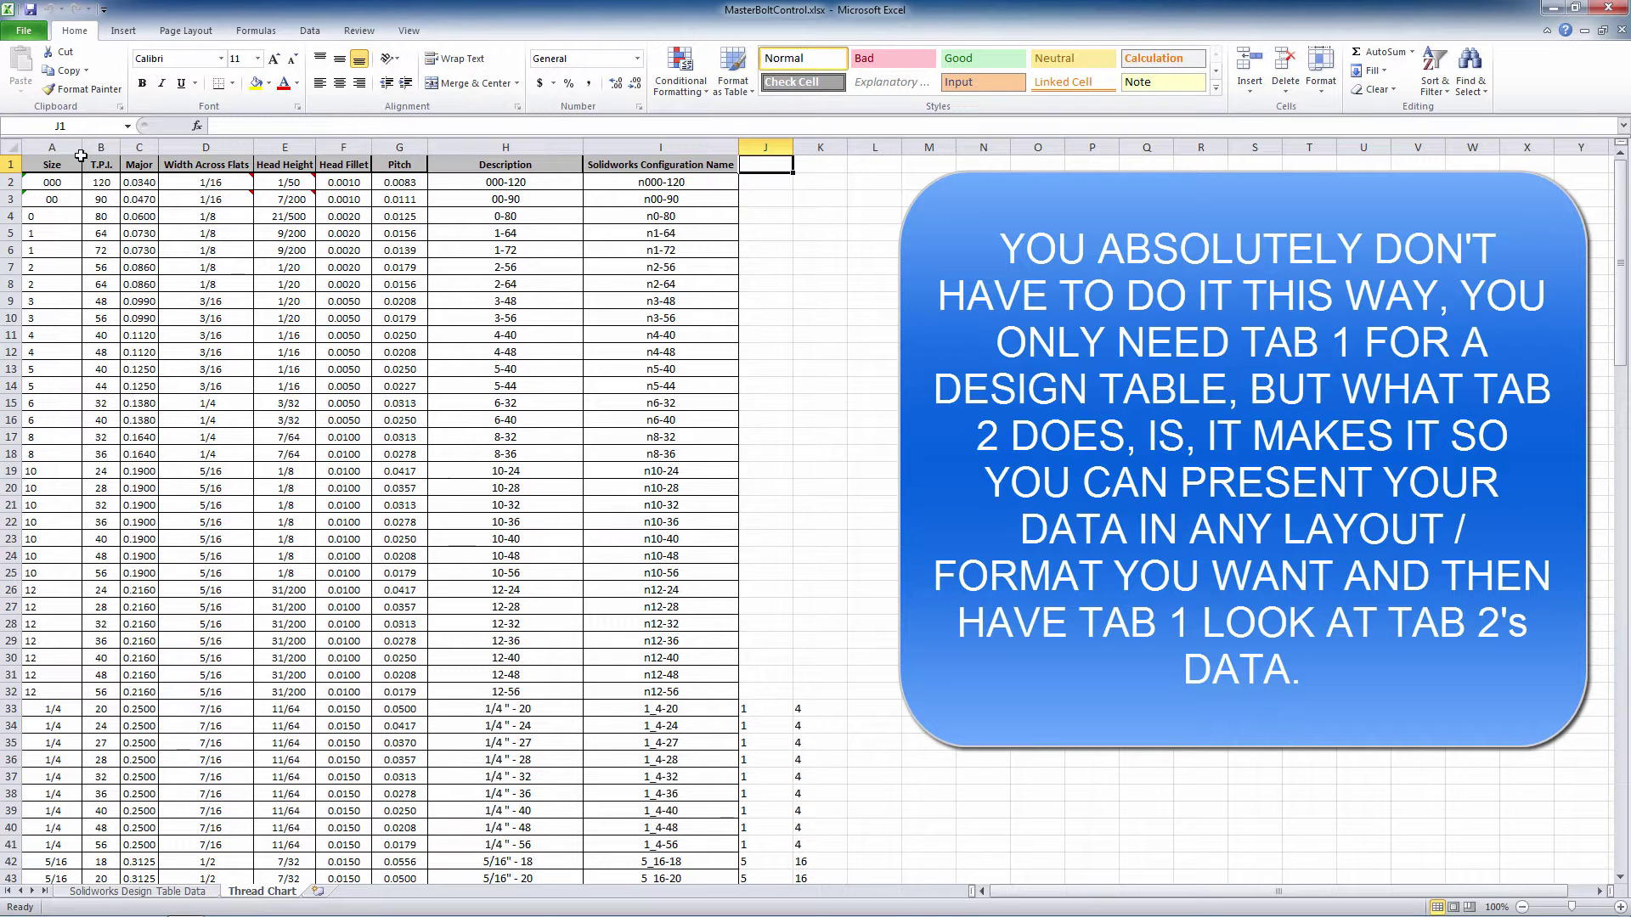
left_click(56, 215)
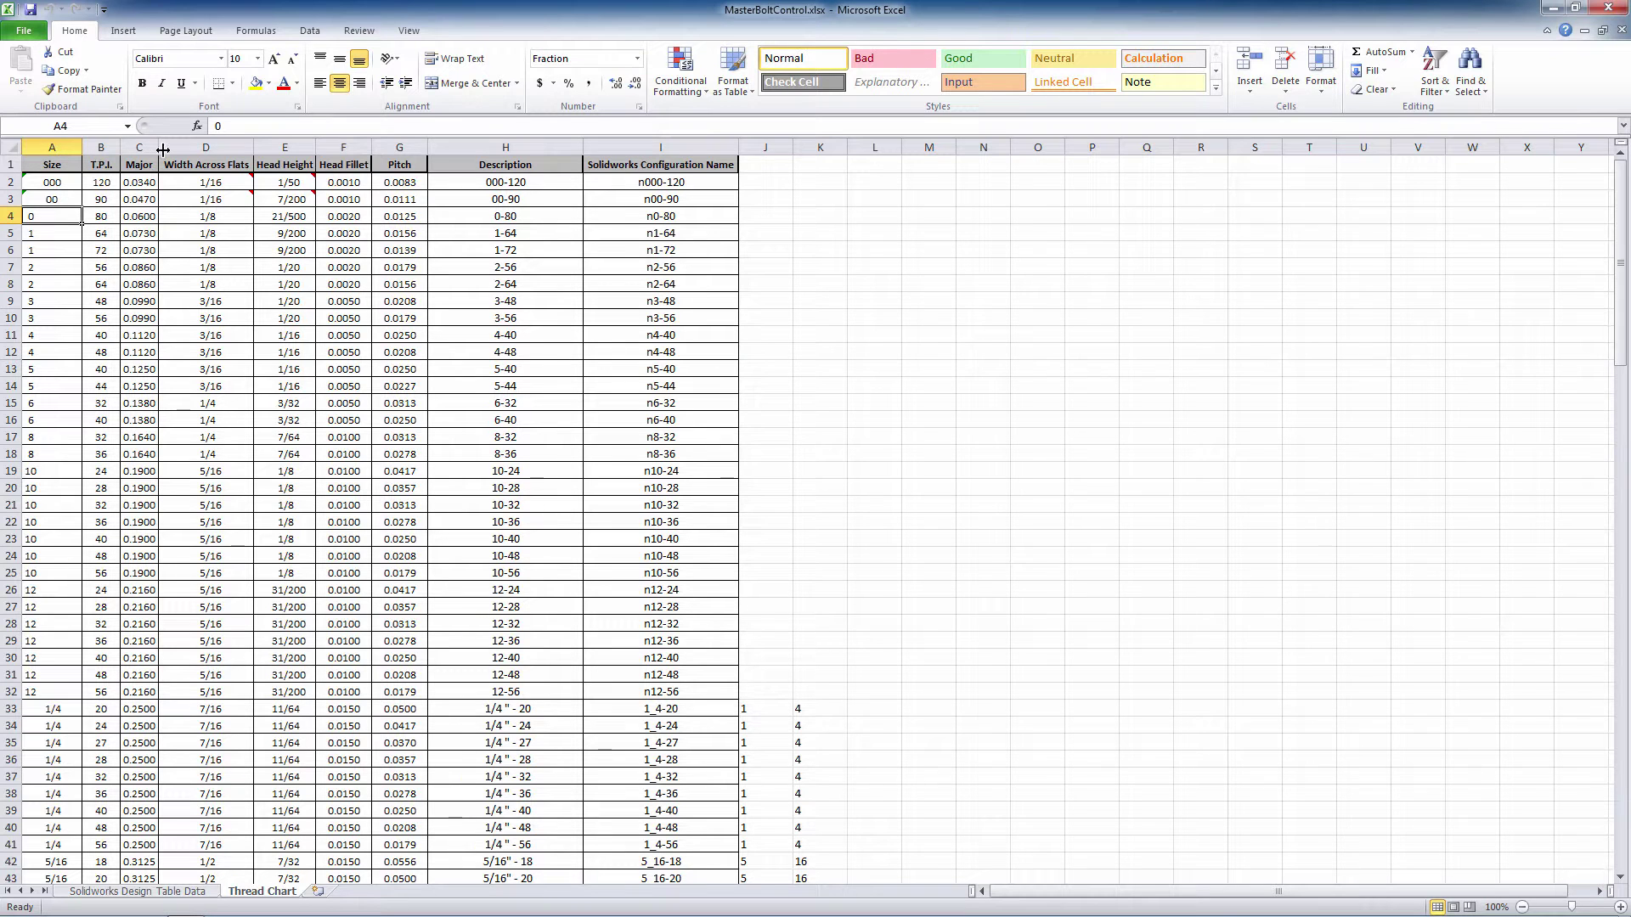
left_click_drag(162, 147, 219, 129)
left_click(219, 128)
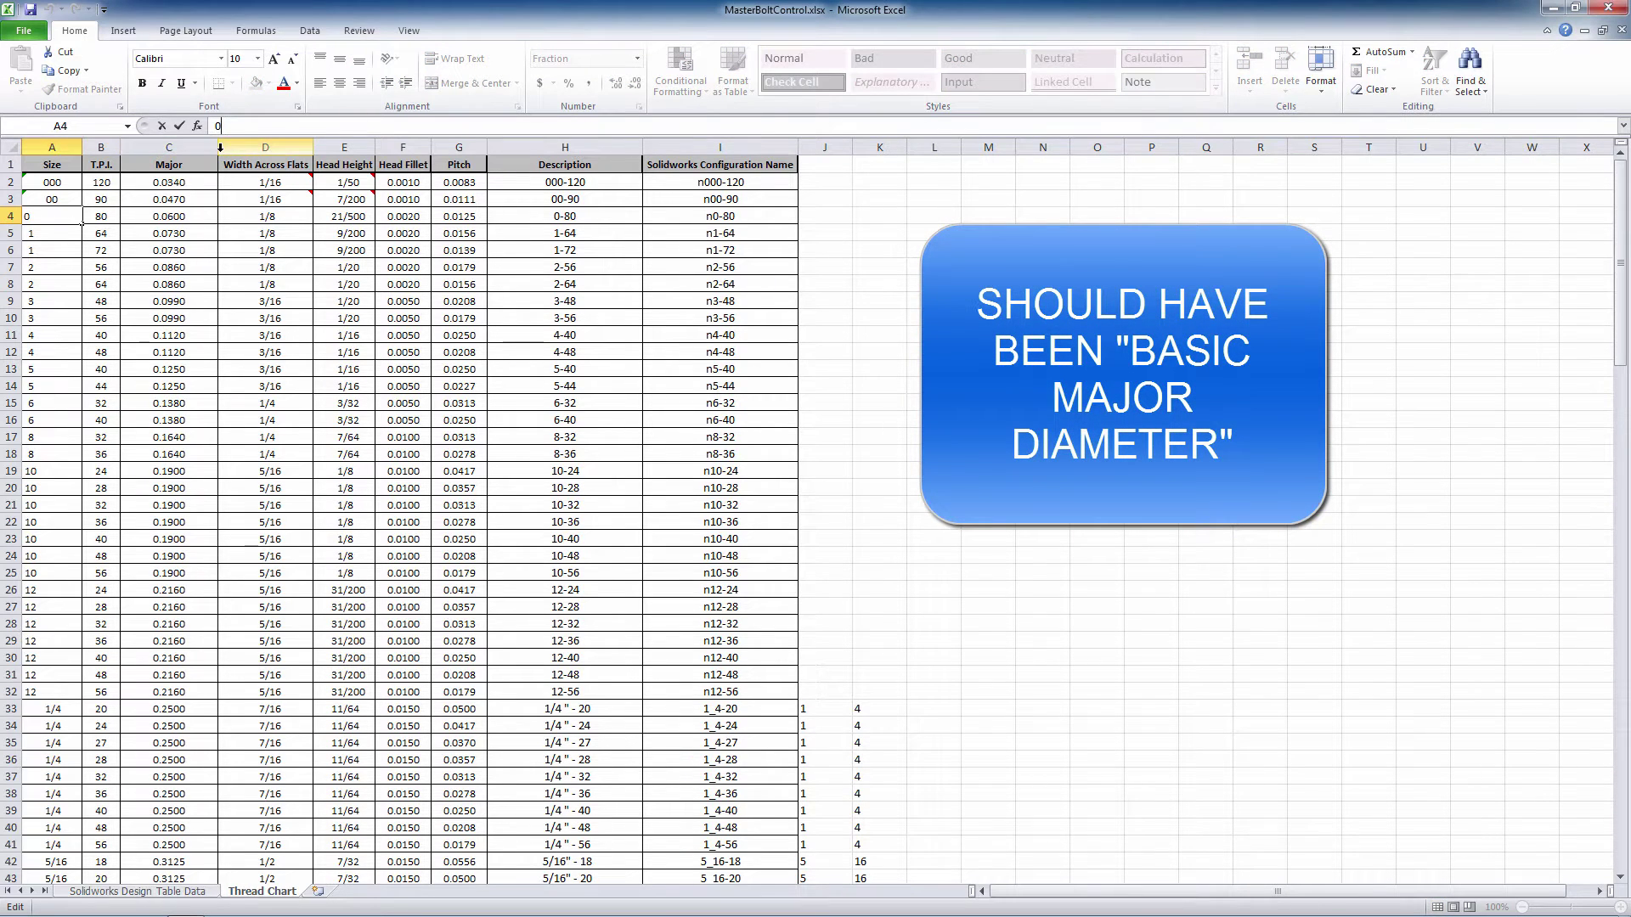
key("Escape")
key("ctrl+z")
Examine the Width Across Flats column, the Description formula in H2 and the size entry in A2.
left_click(222, 148)
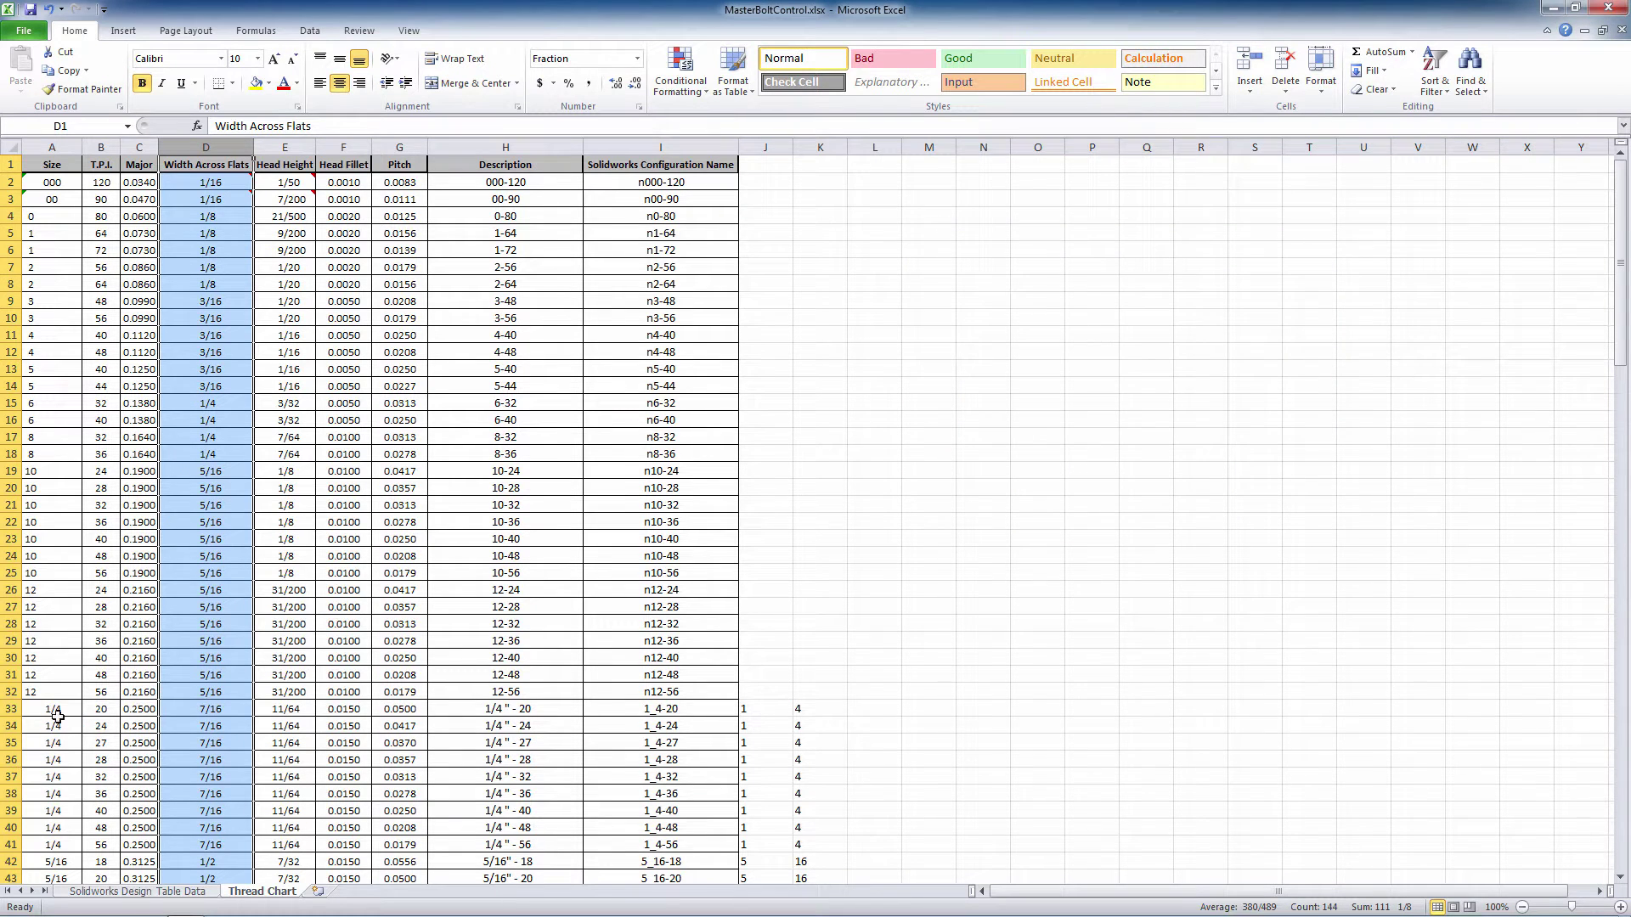
left_click(186, 512)
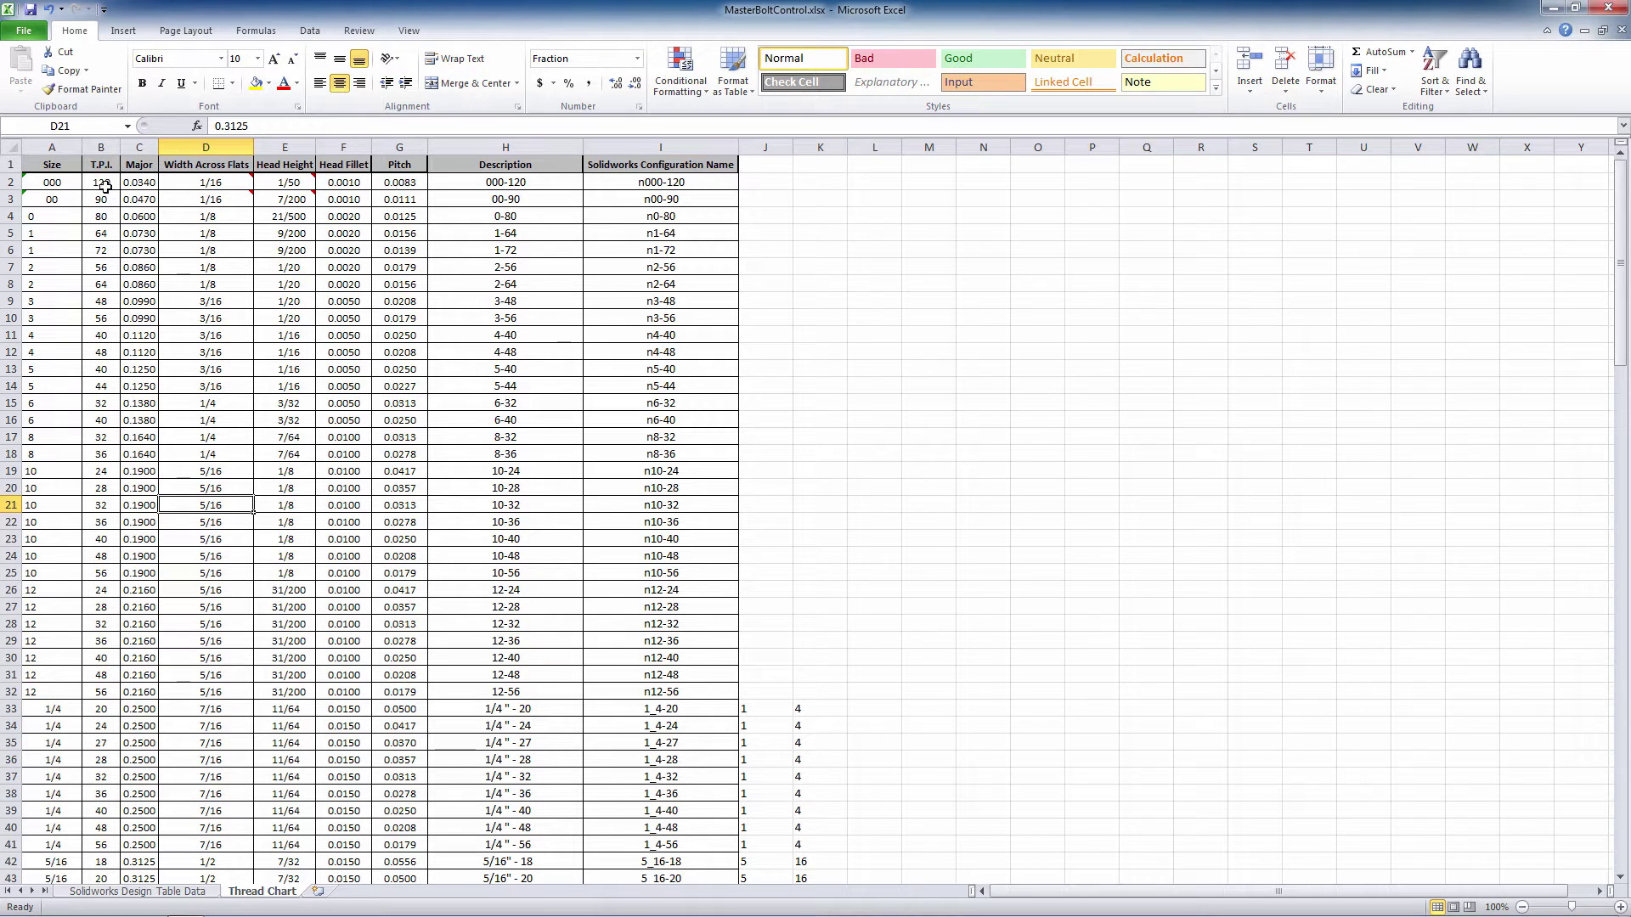
left_click(474, 186)
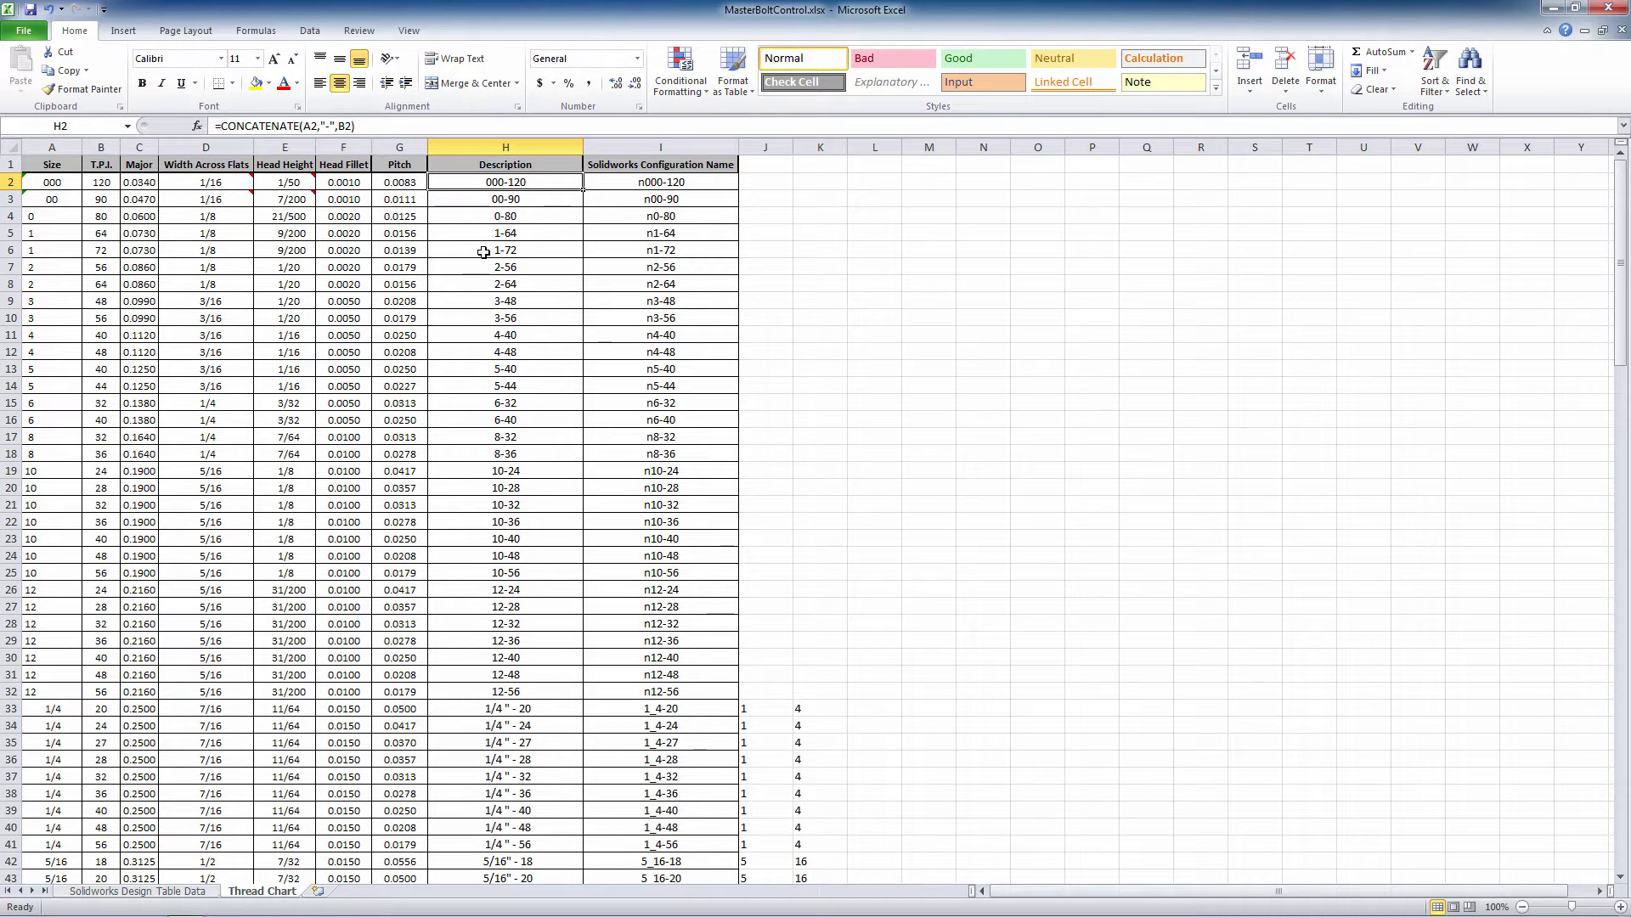
left_click(68, 185)
left_click(94, 183)
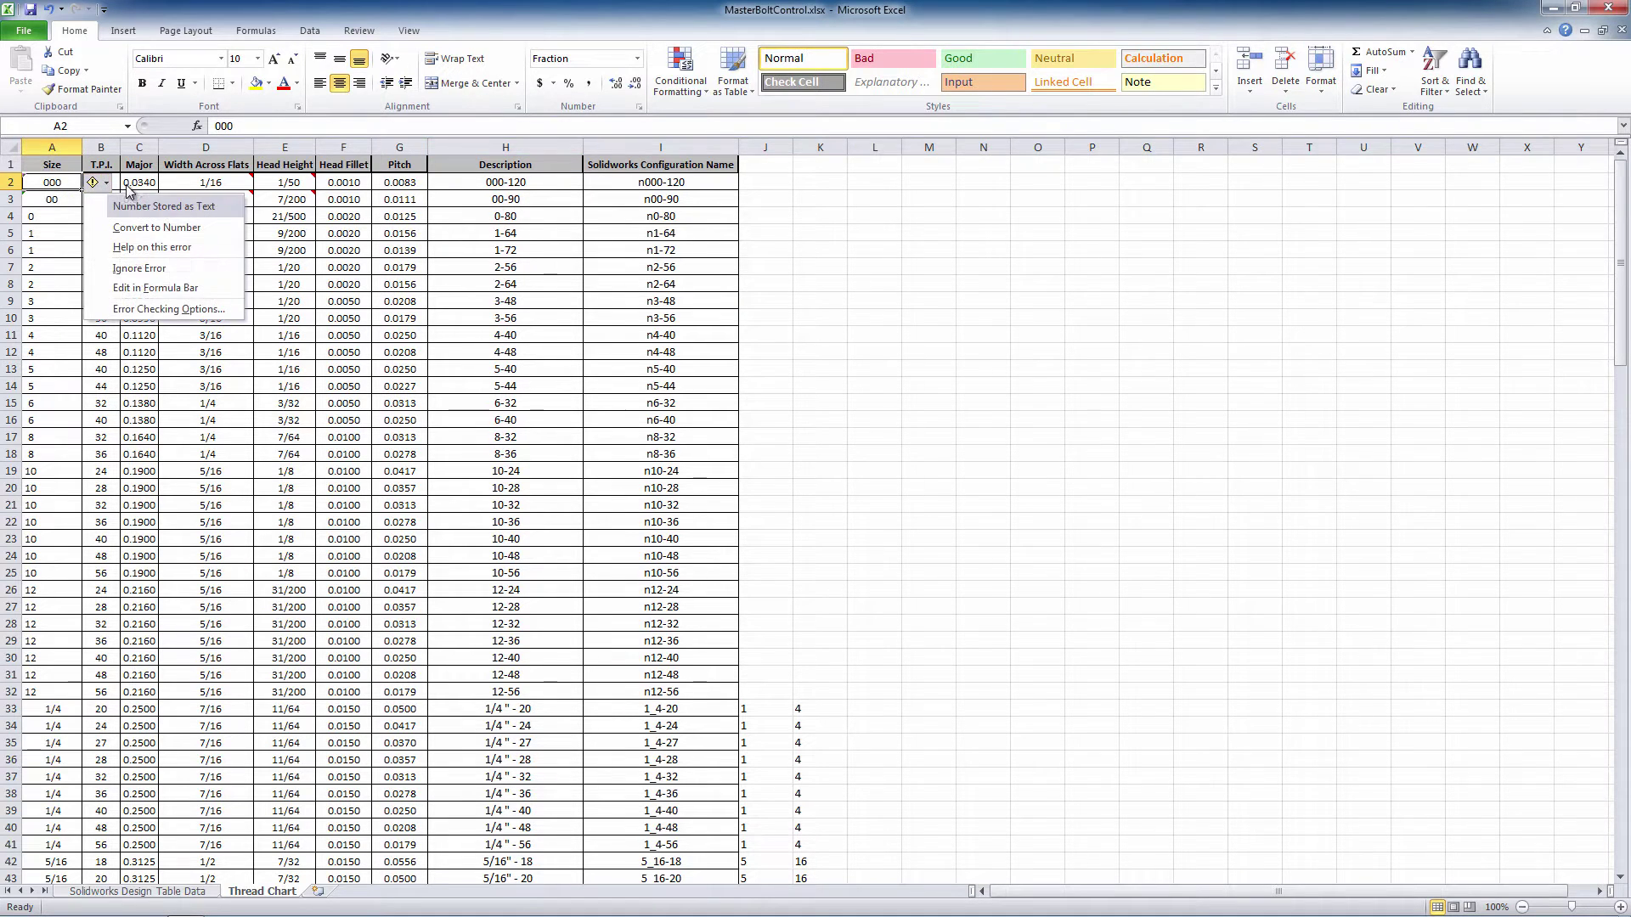
left_click(96, 384)
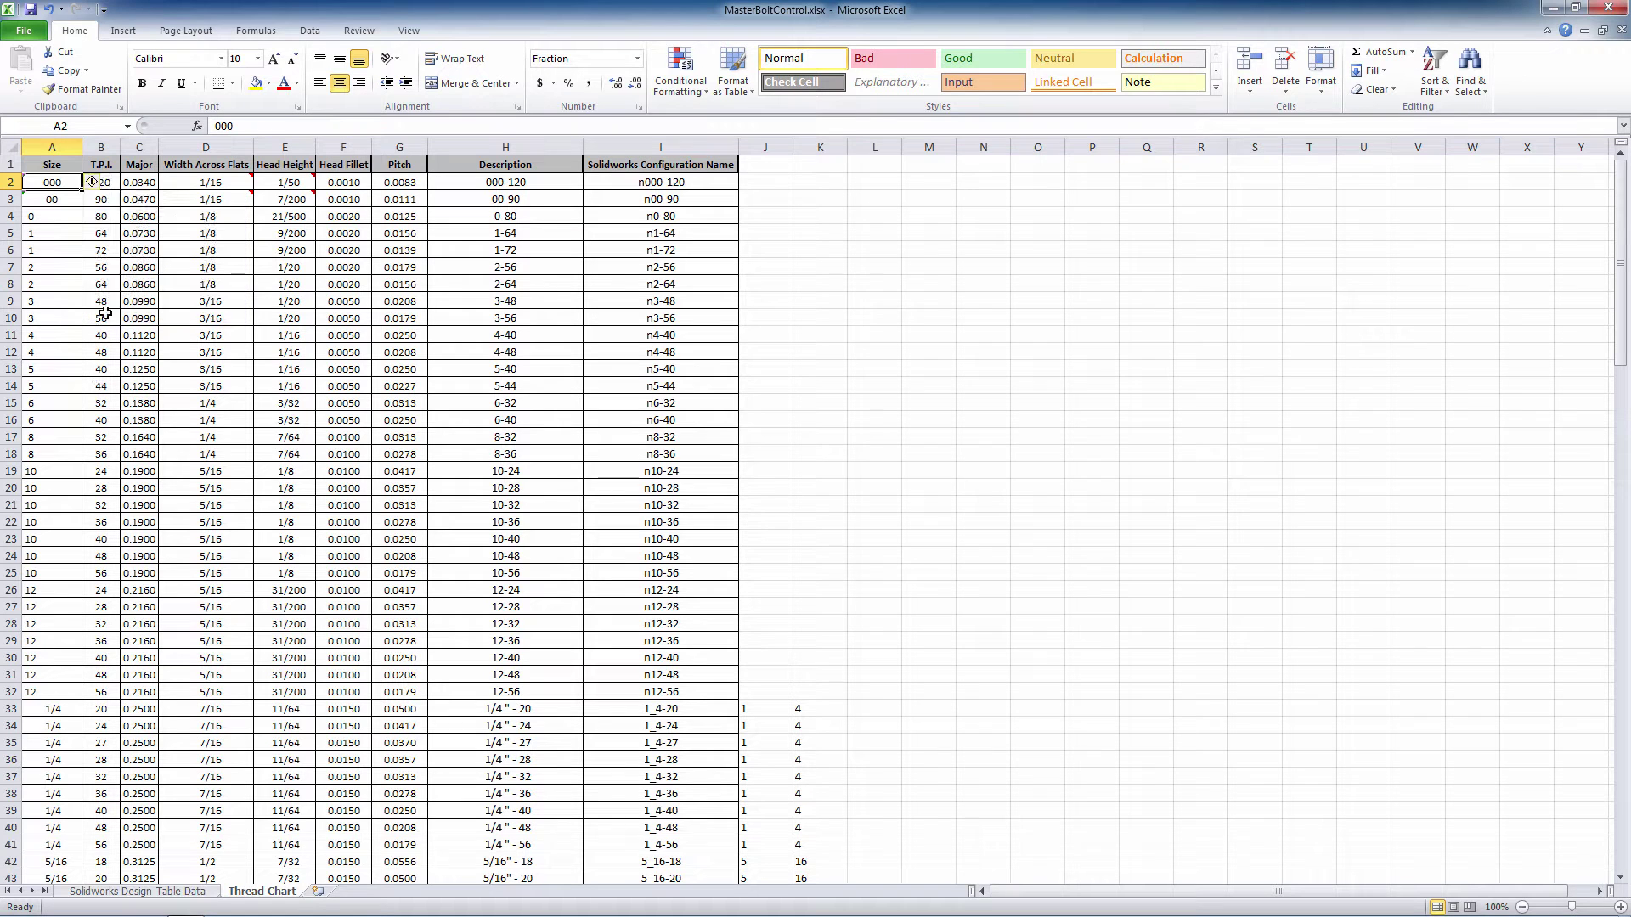
Inspect the row 2 entries for major diameter and head height, and the Pitch formula in G2.
left_click(137, 182)
left_click(287, 183)
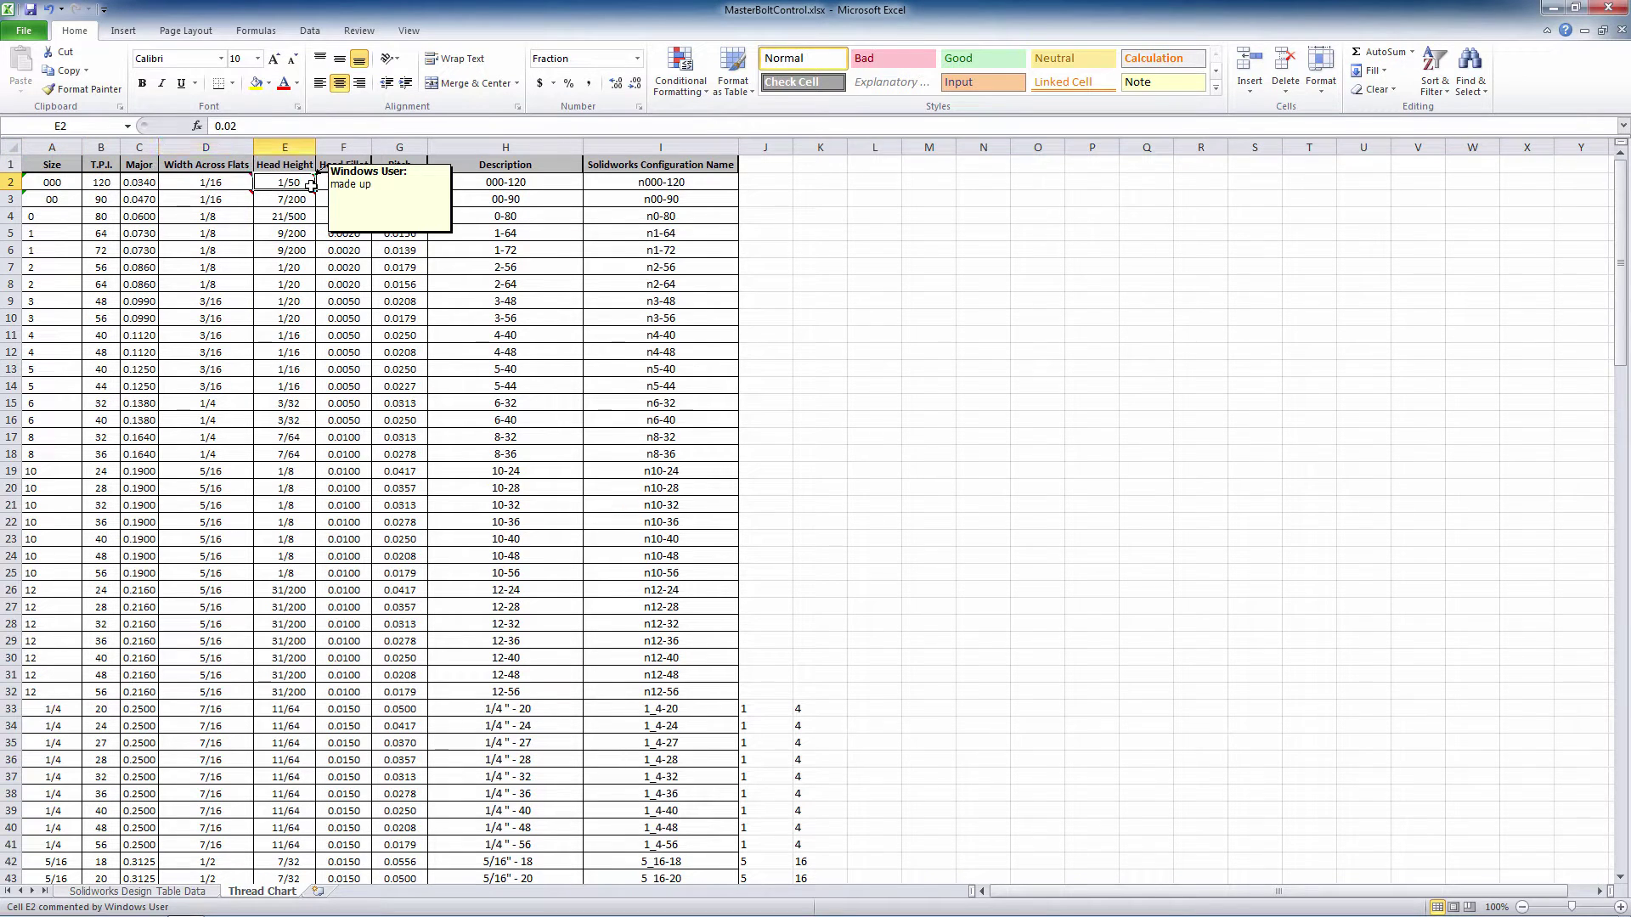
left_click(412, 183)
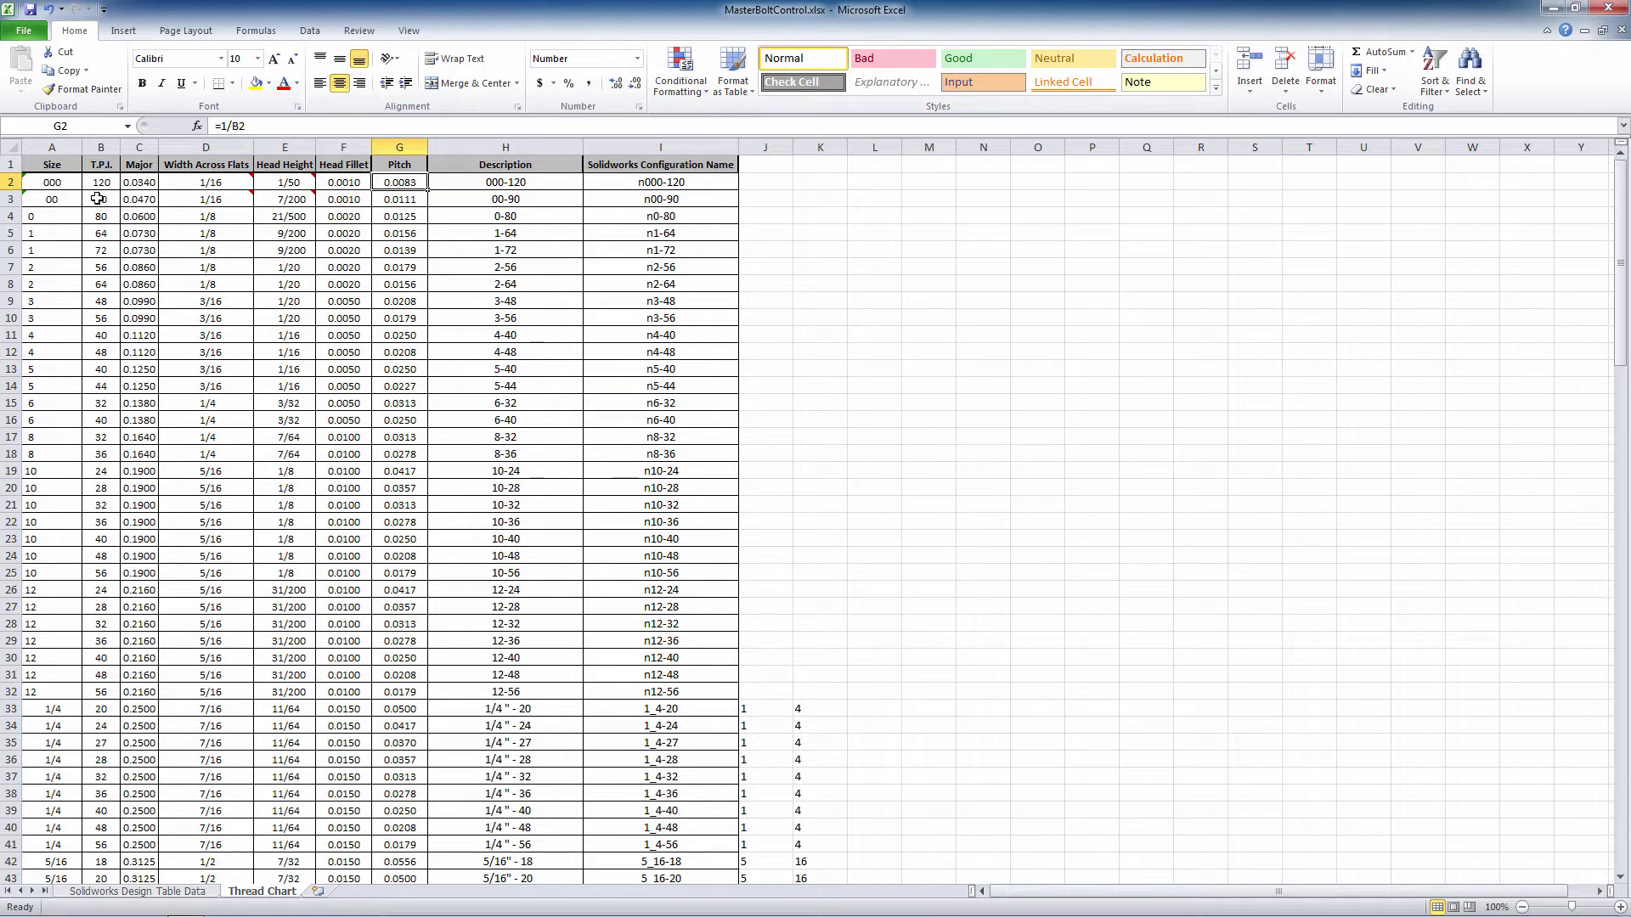
Compare the Description formula for numbered sizes in H2 with the one for fractional sizes in H33.
left_click(517, 183)
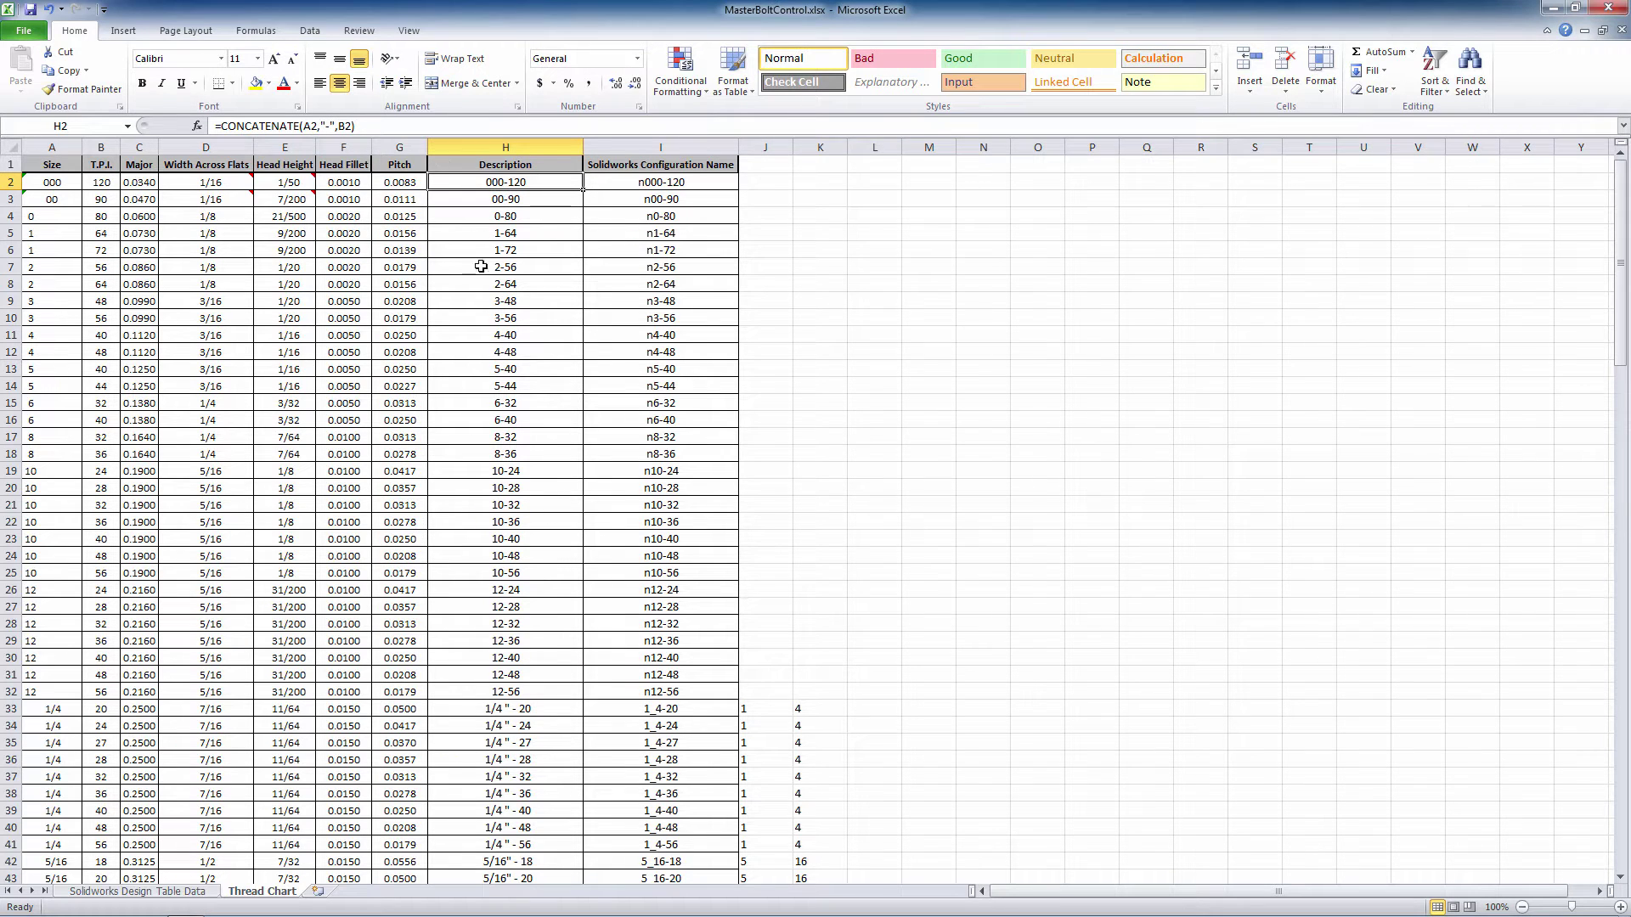
scroll(519, 584, "down", 4)
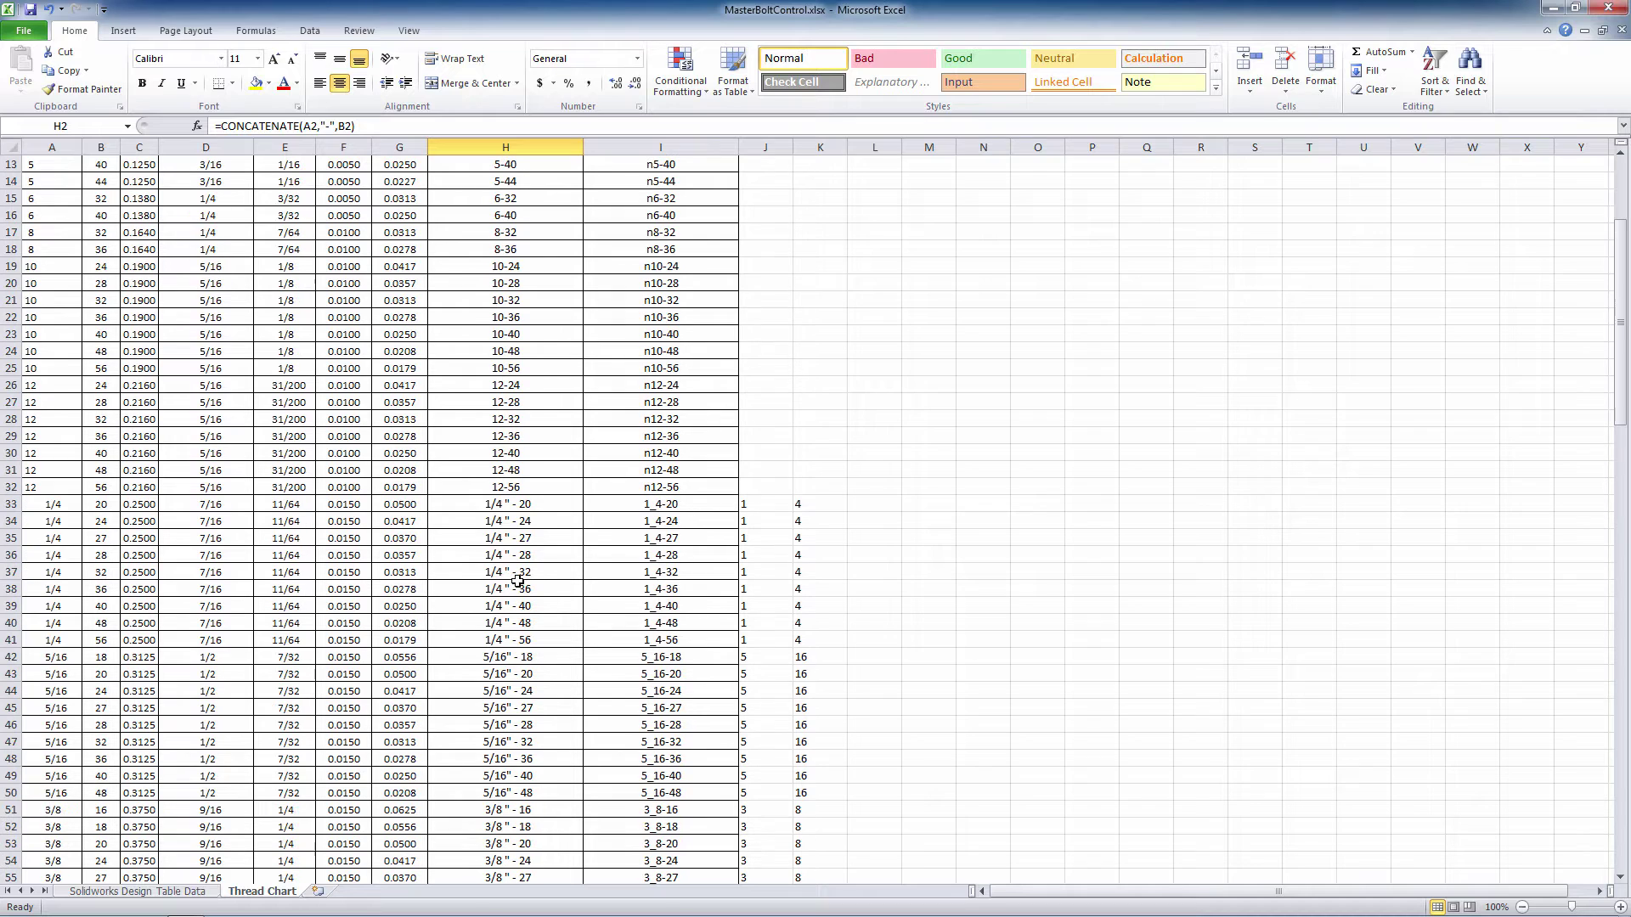
left_click(506, 504)
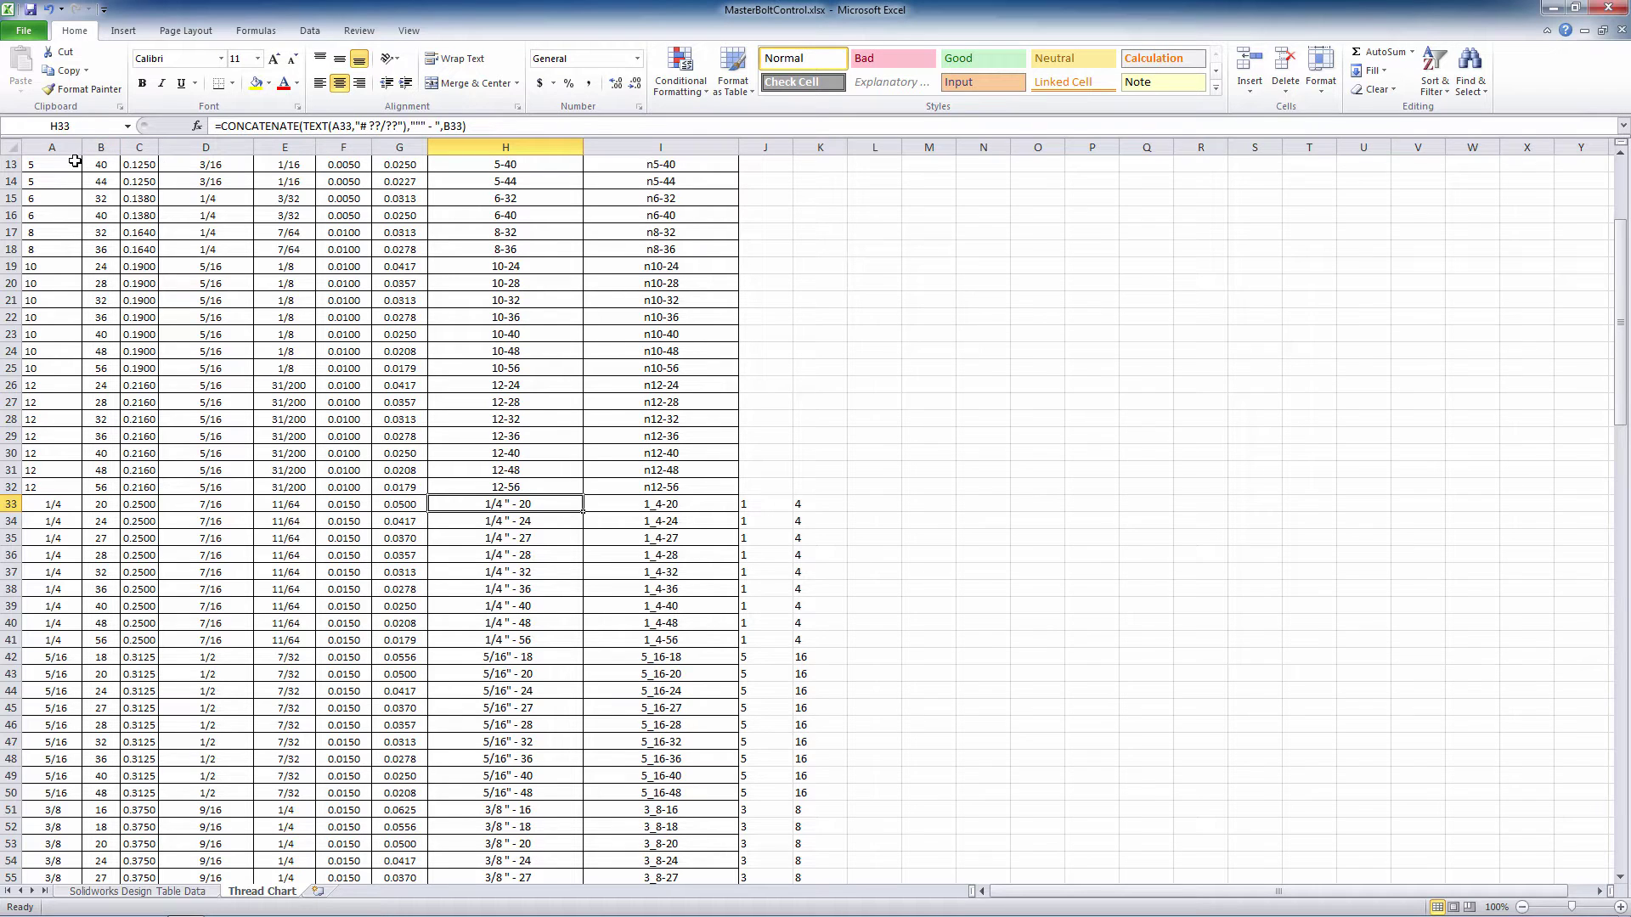
left_click(366, 127)
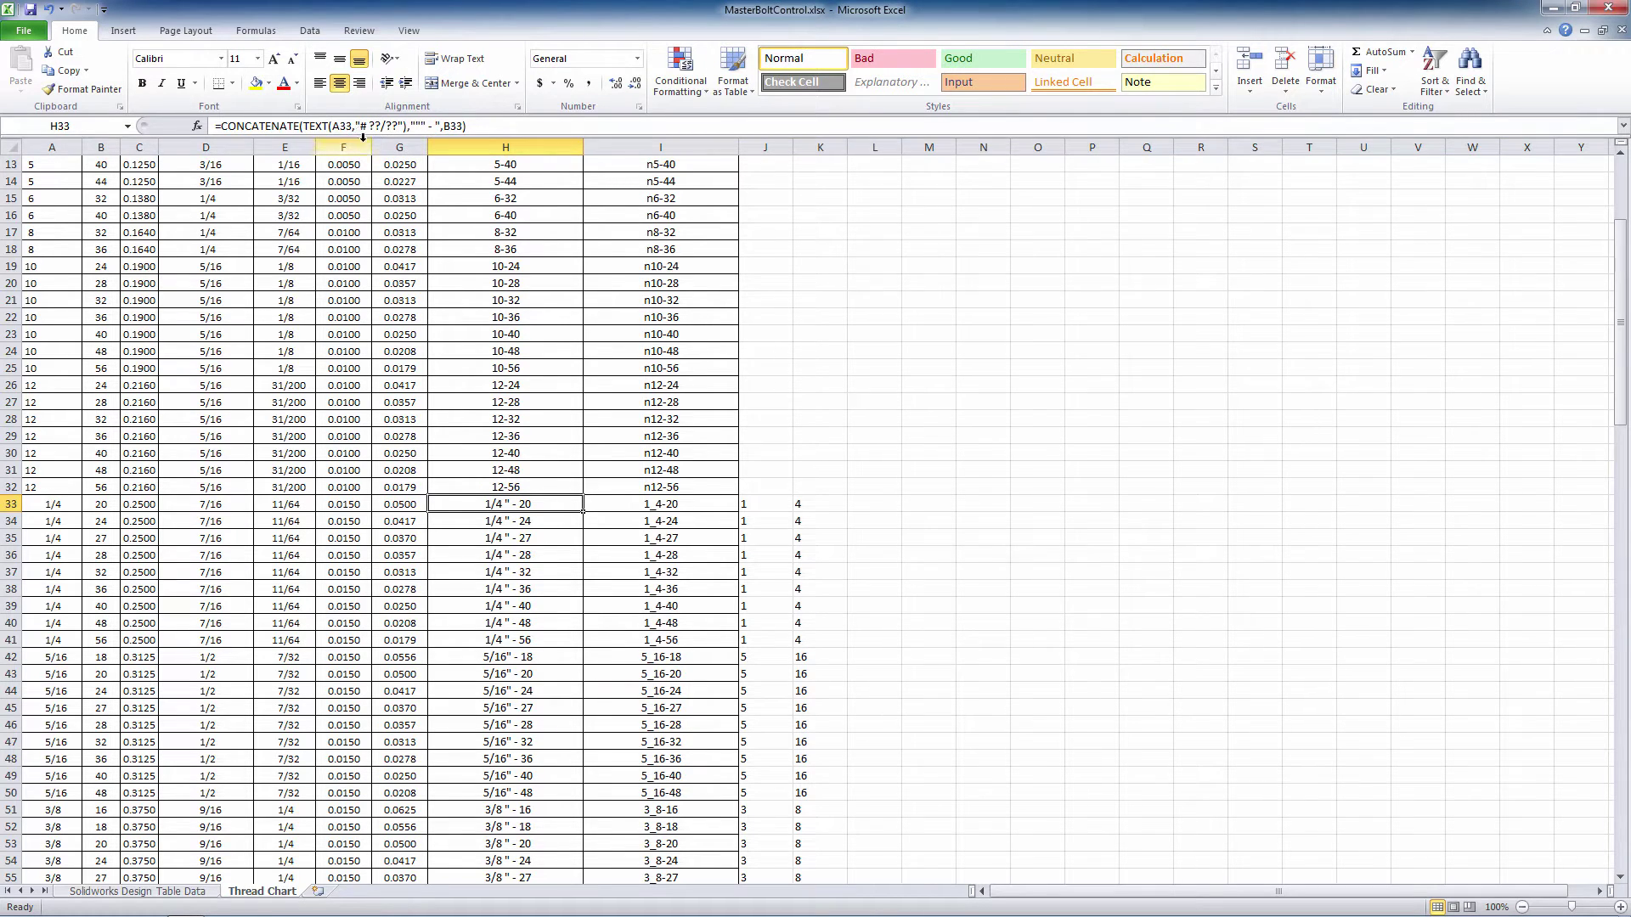
key("ctrl+z")
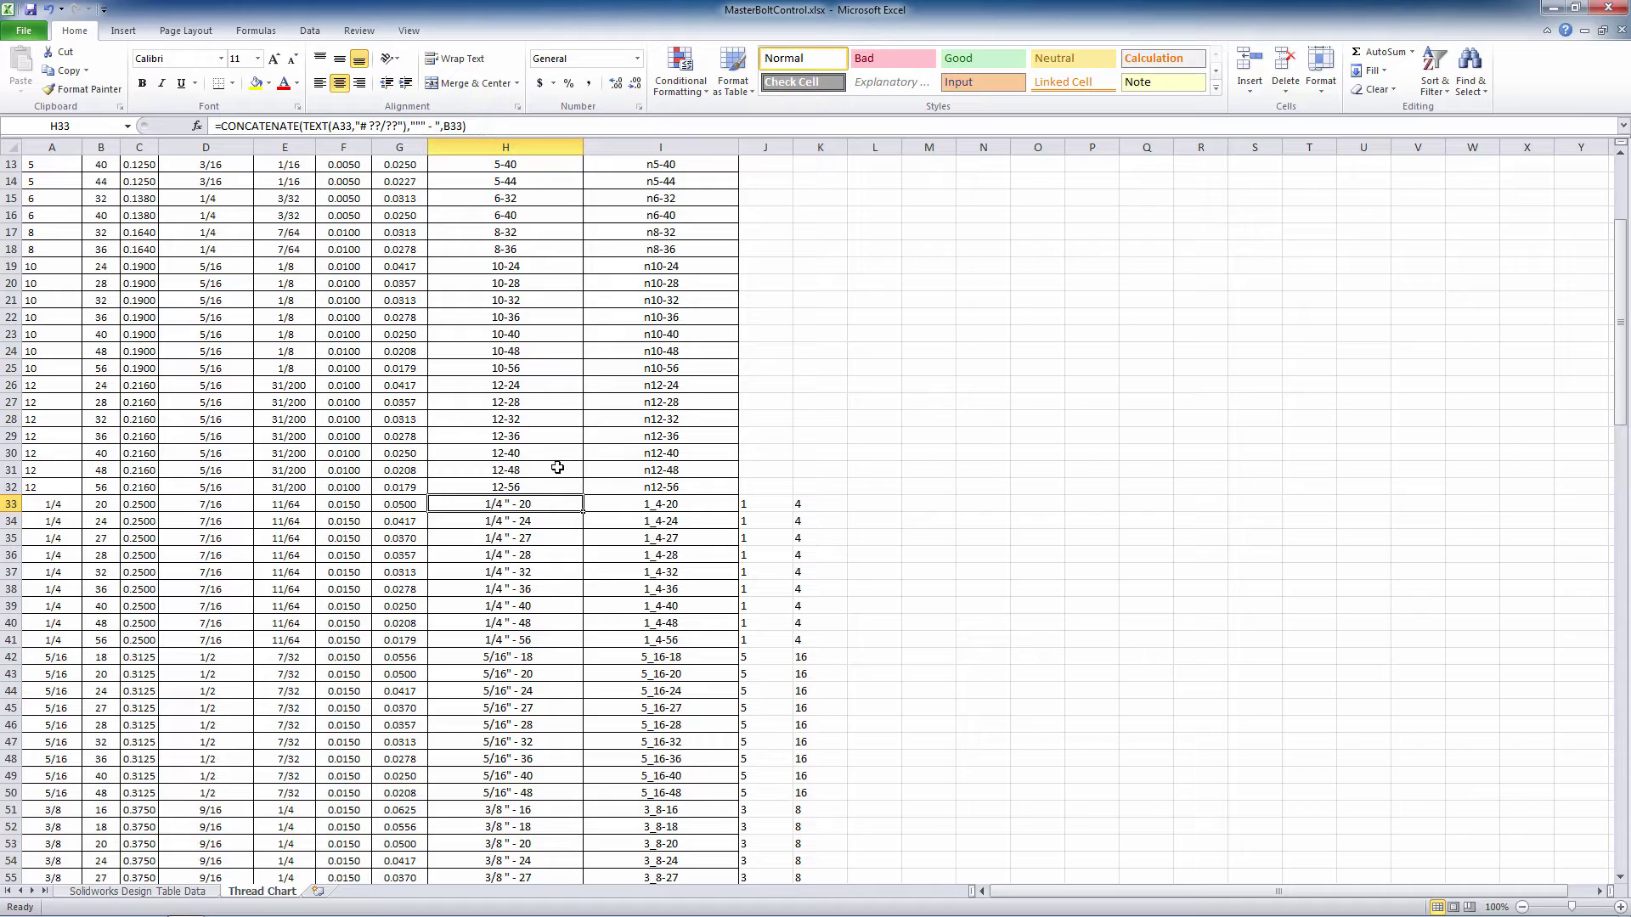
Review the descriptions through the 1-inch rows and compare the chart with the Solidworks Design Table Data sheet.
scroll(555, 471, "down", 12)
scroll(554, 471, "down", 14)
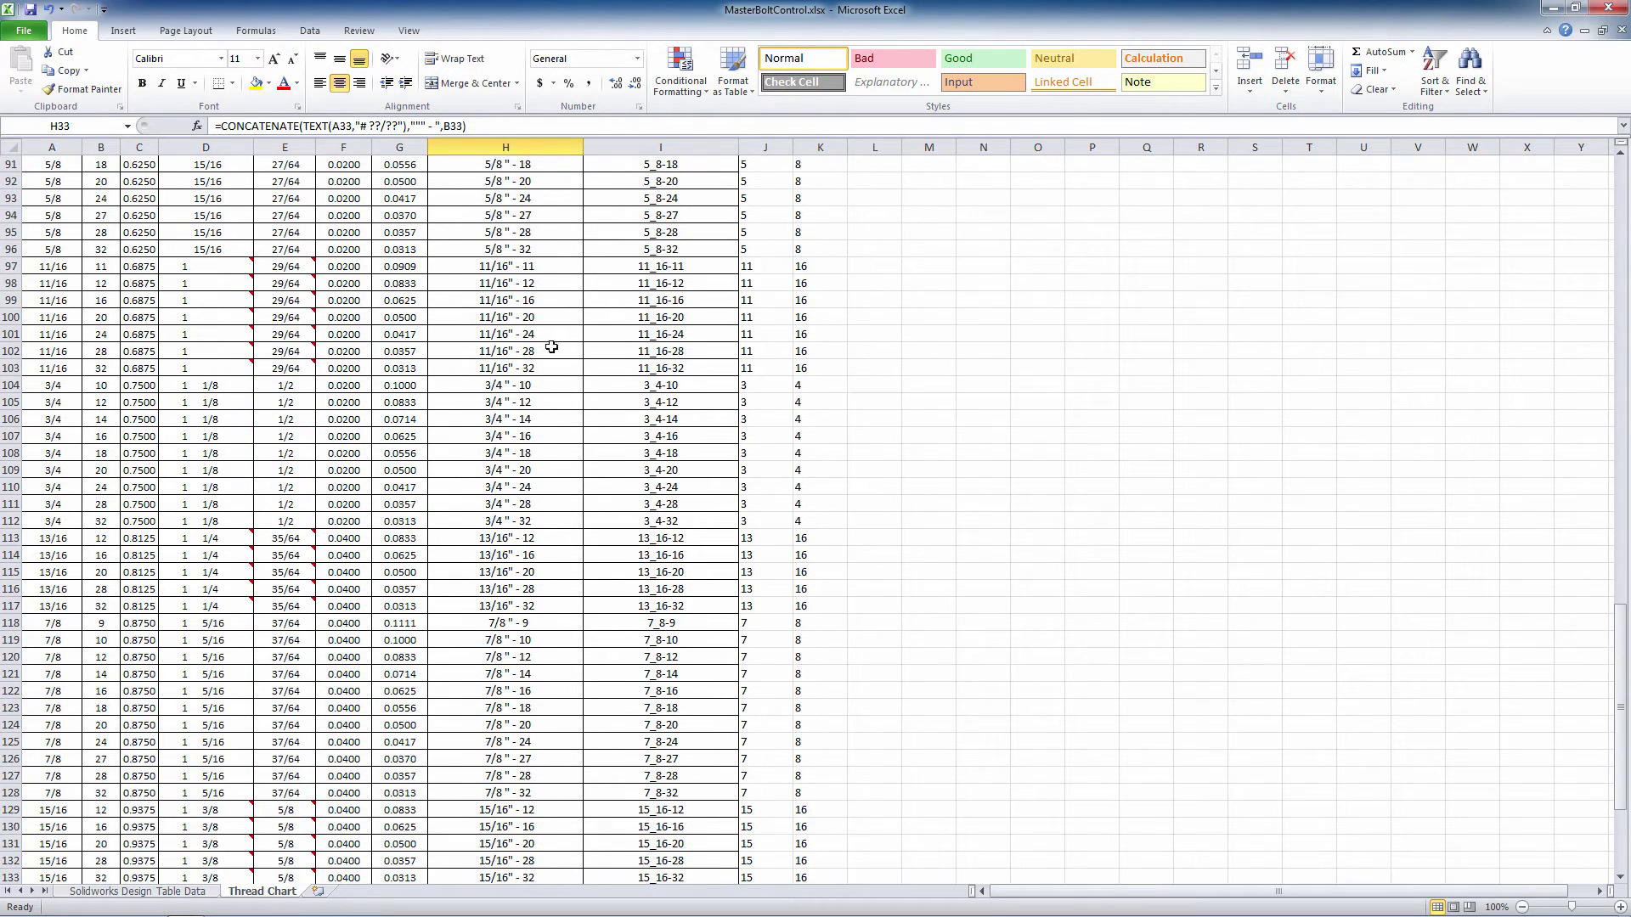
scroll(535, 586, "down", 6)
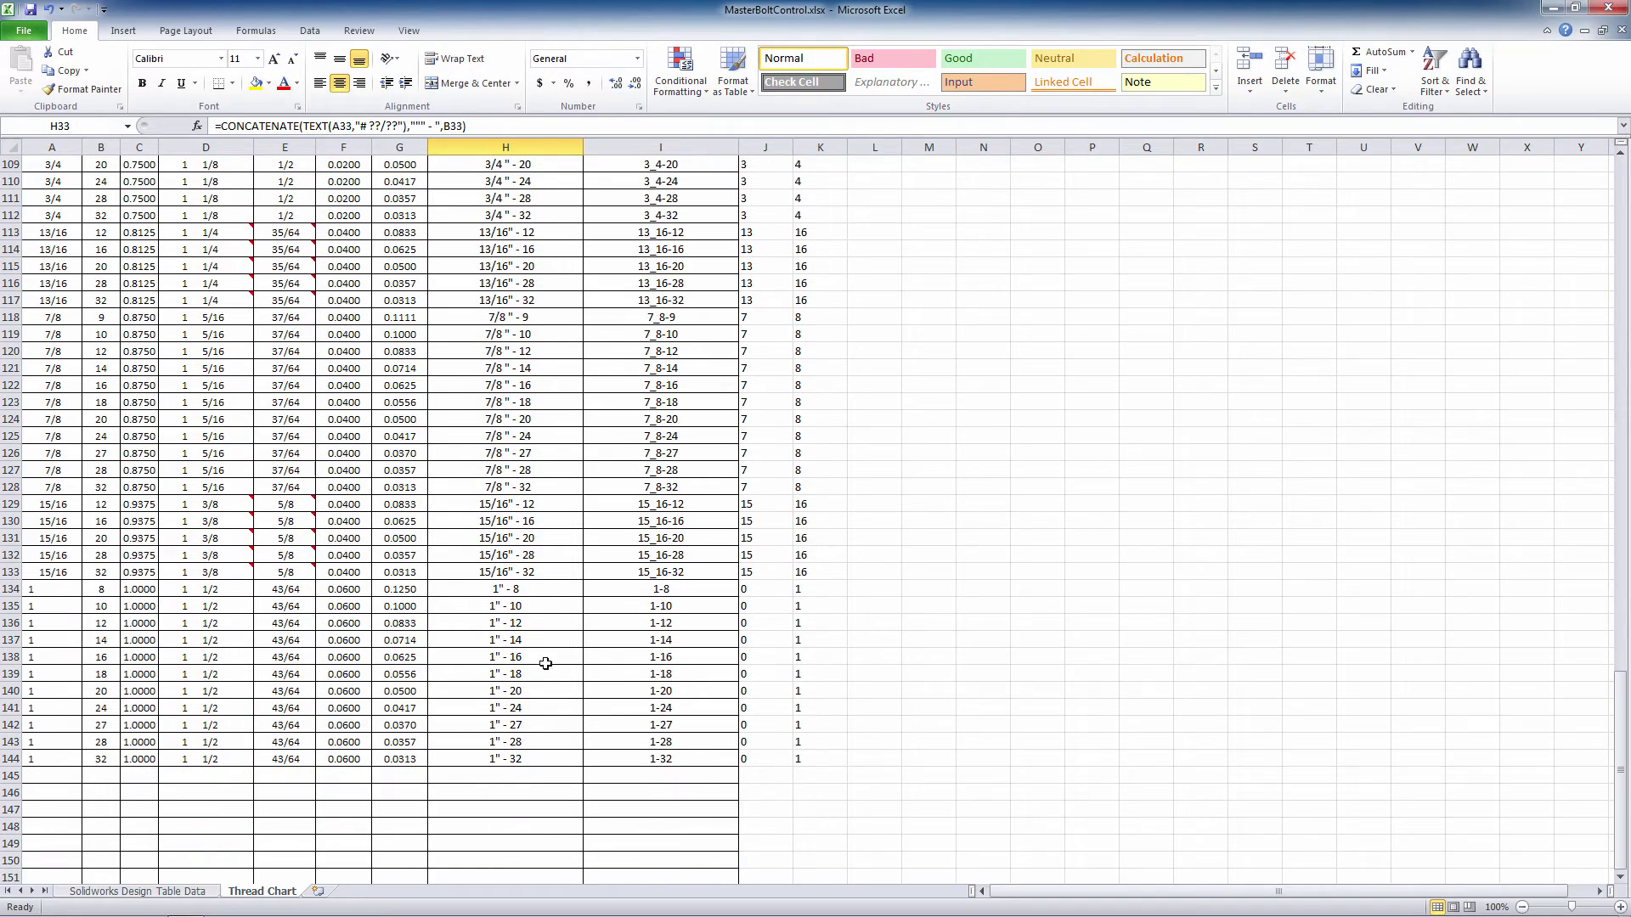
scroll(538, 619, "up", 20)
scroll(539, 607, "up", 15)
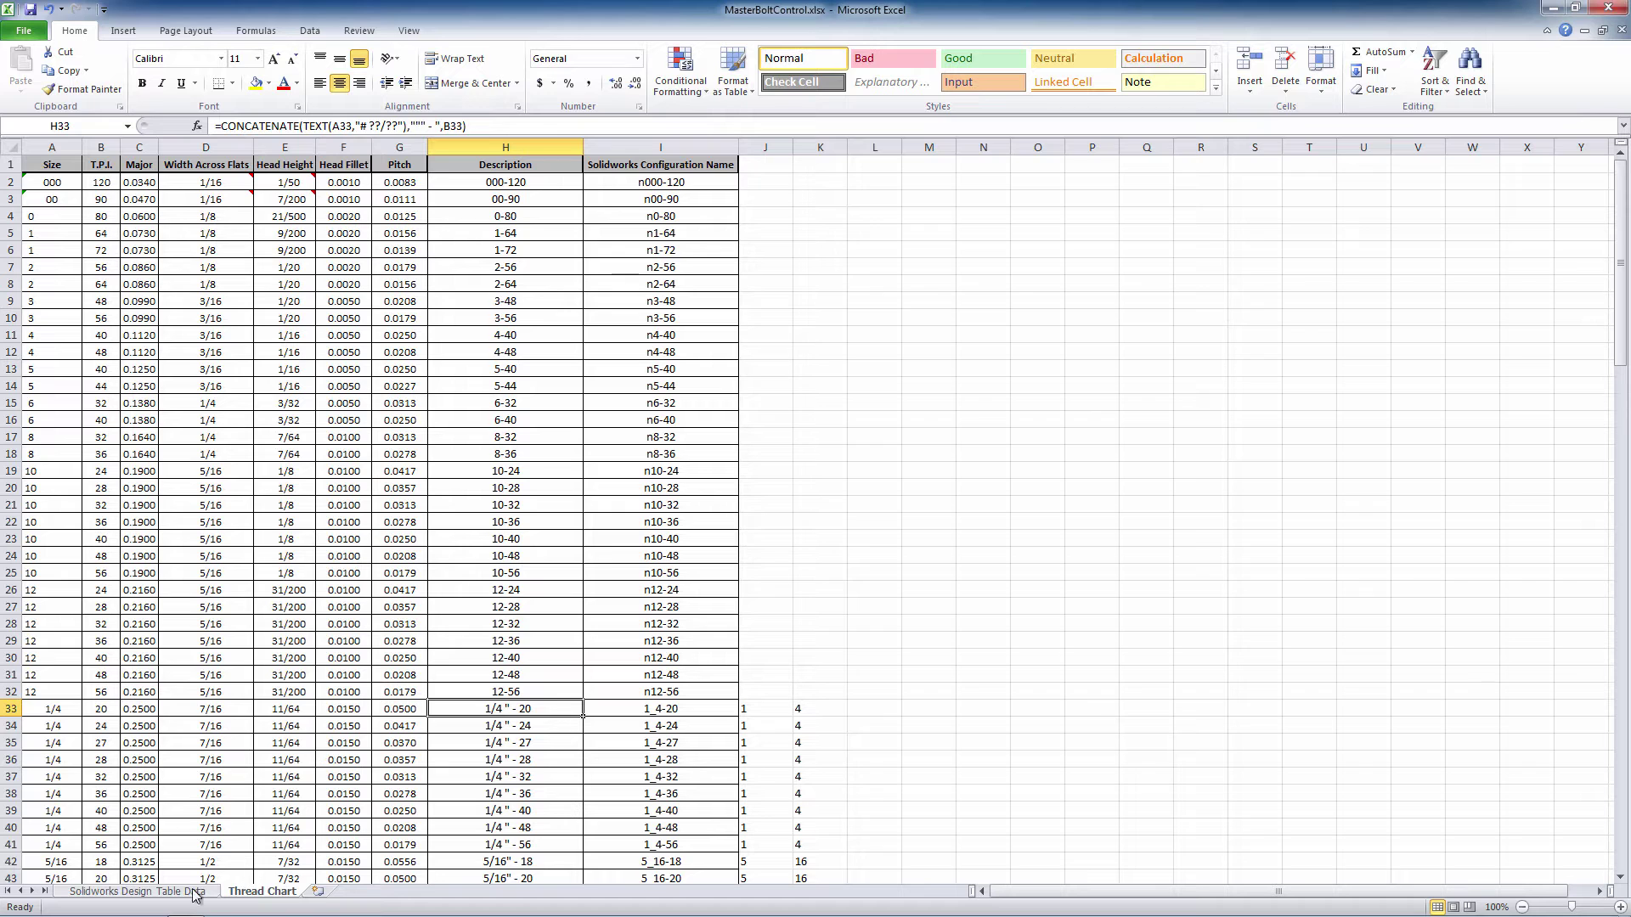
left_click(165, 892)
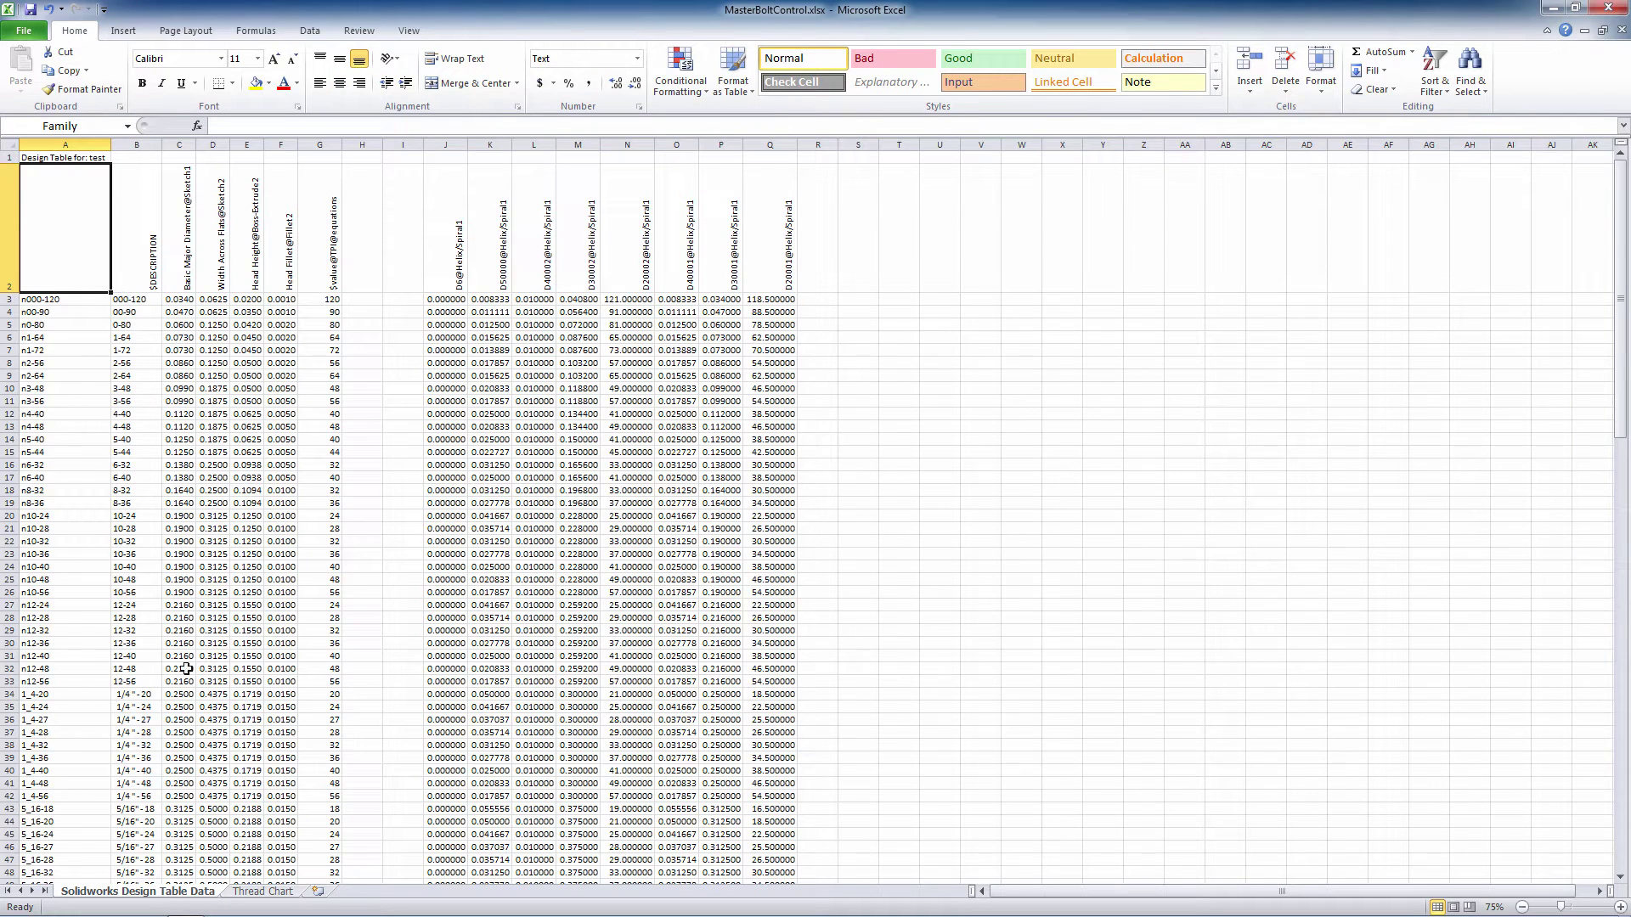
left_click(272, 892)
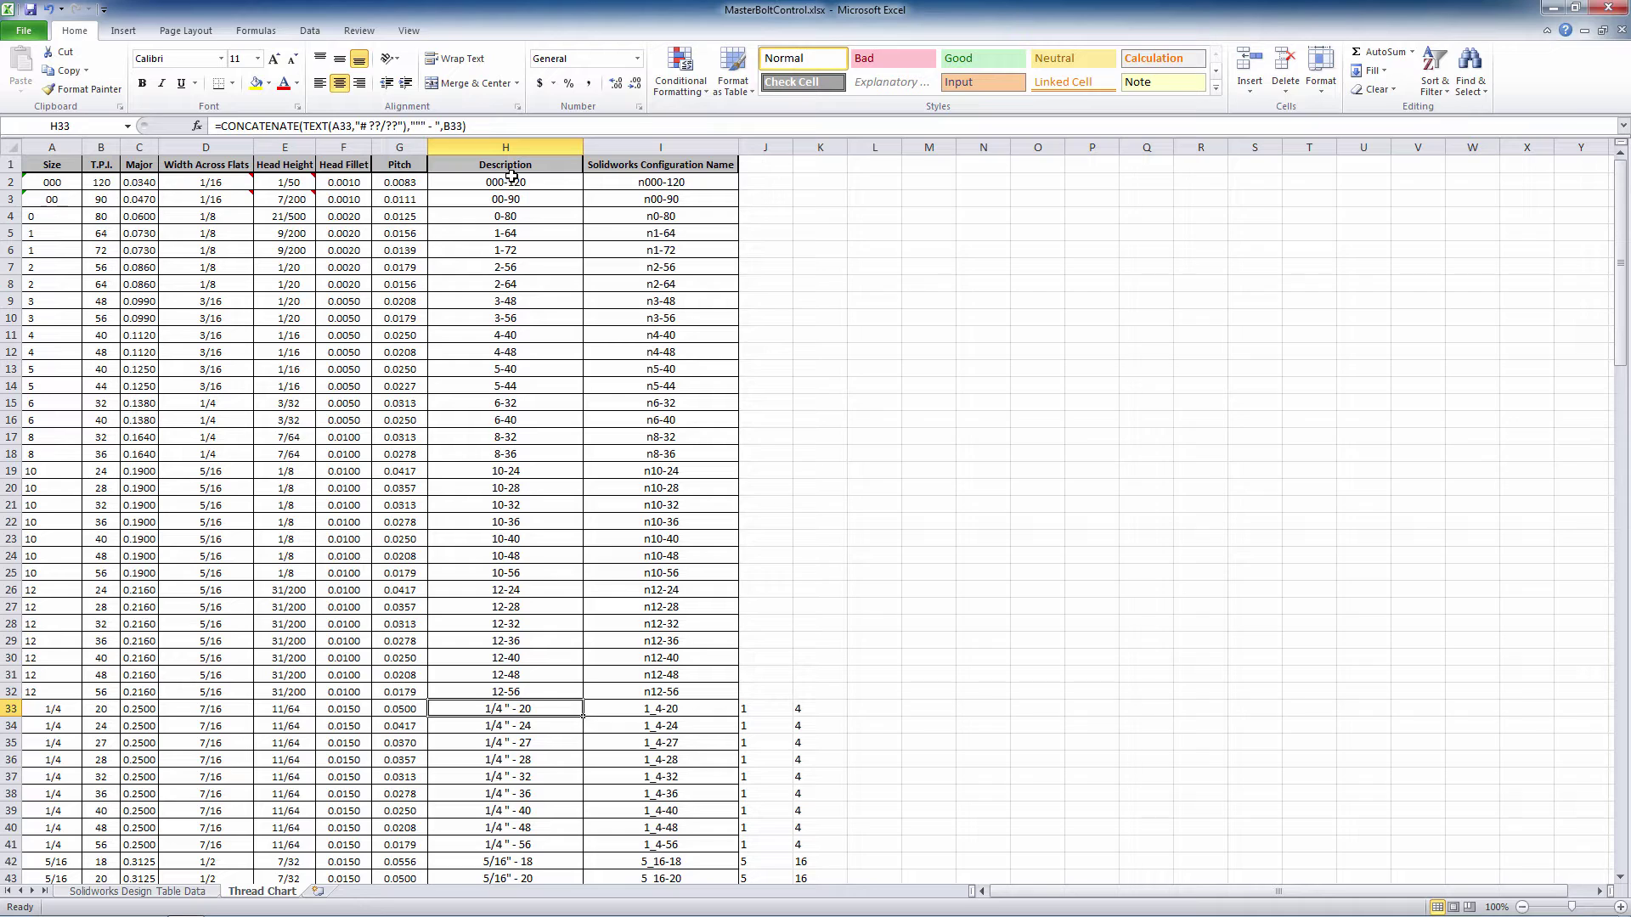
Examine the Solidworks Configuration Name formulas in I2 and I33, the size in A33, and the numerator and denominator formulas in J33 and K42.
left_click(626, 181)
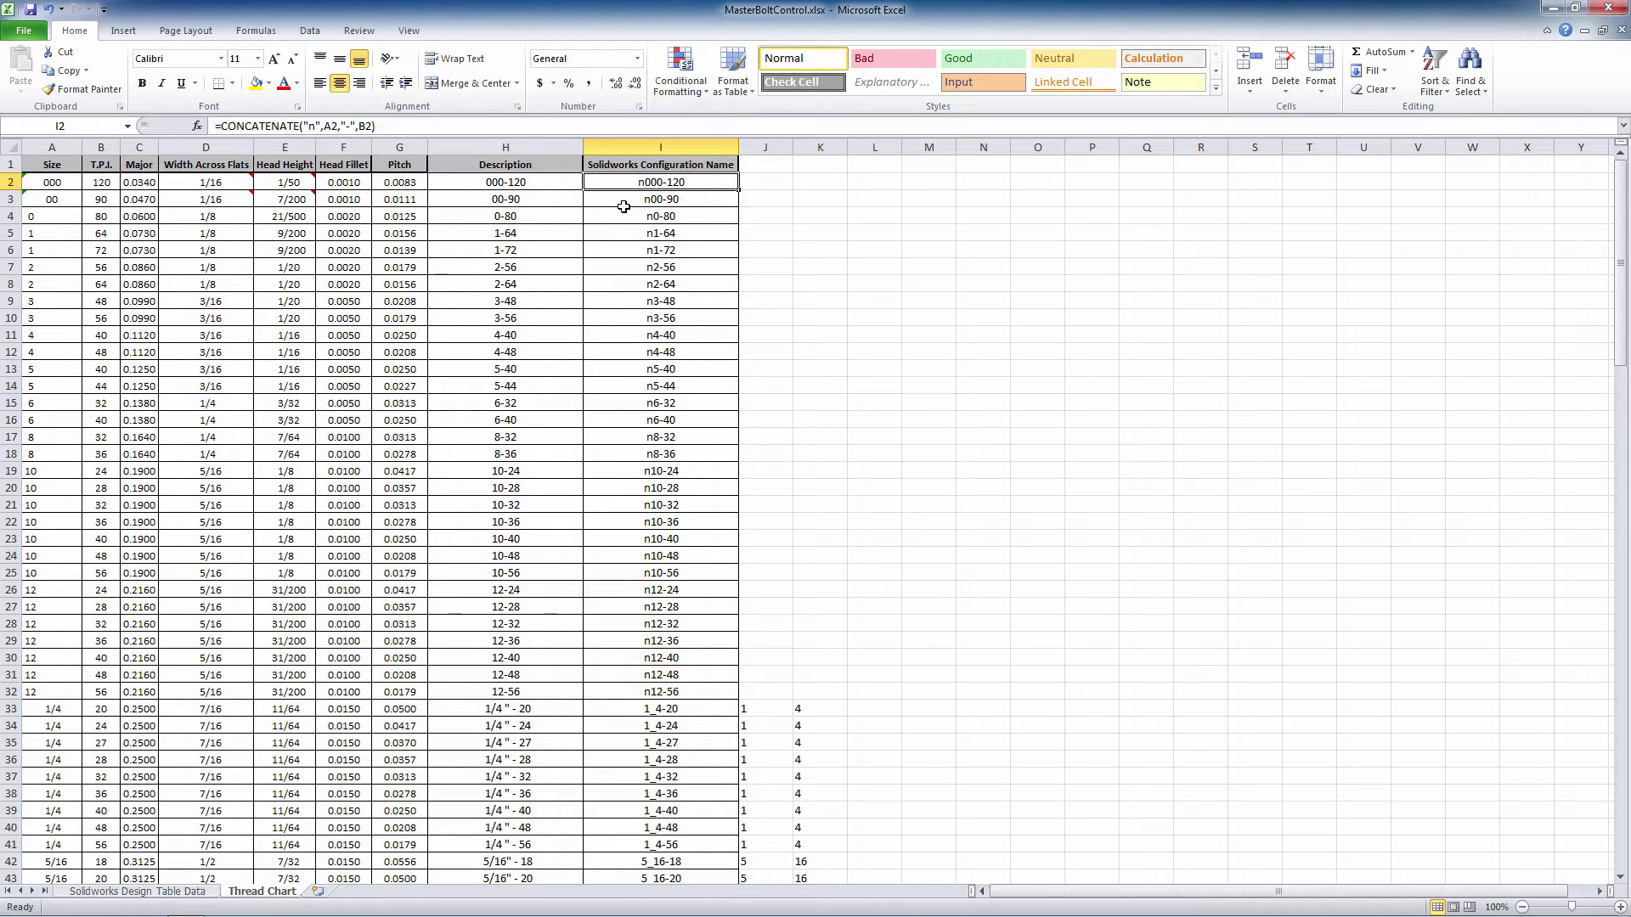
scroll(632, 395, "down", 2)
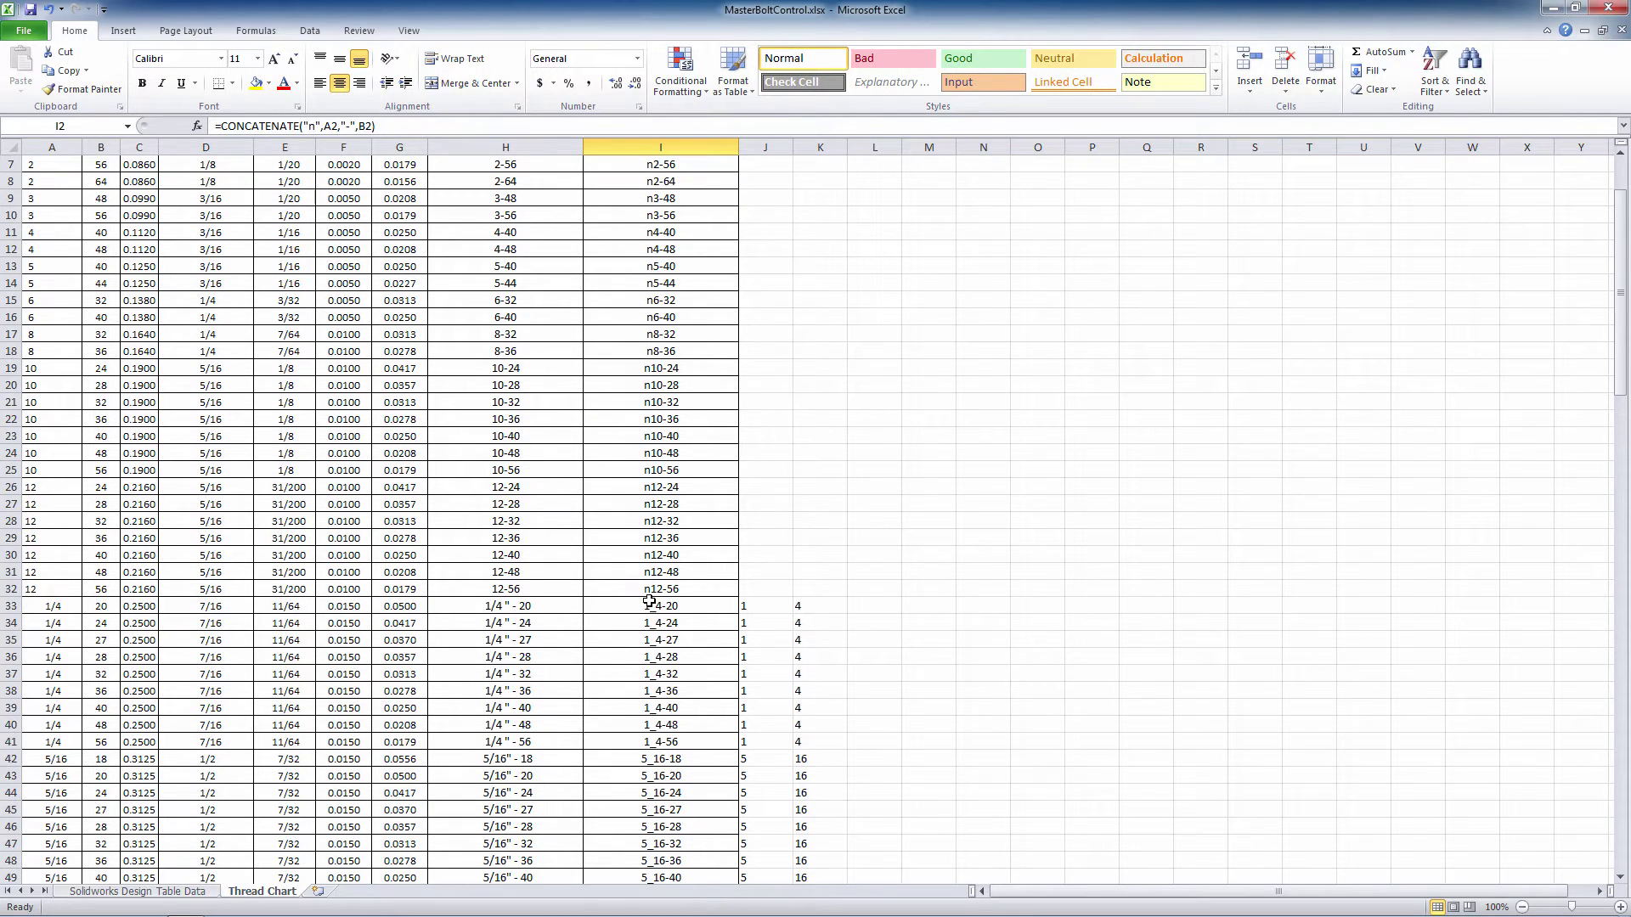
left_click(649, 601)
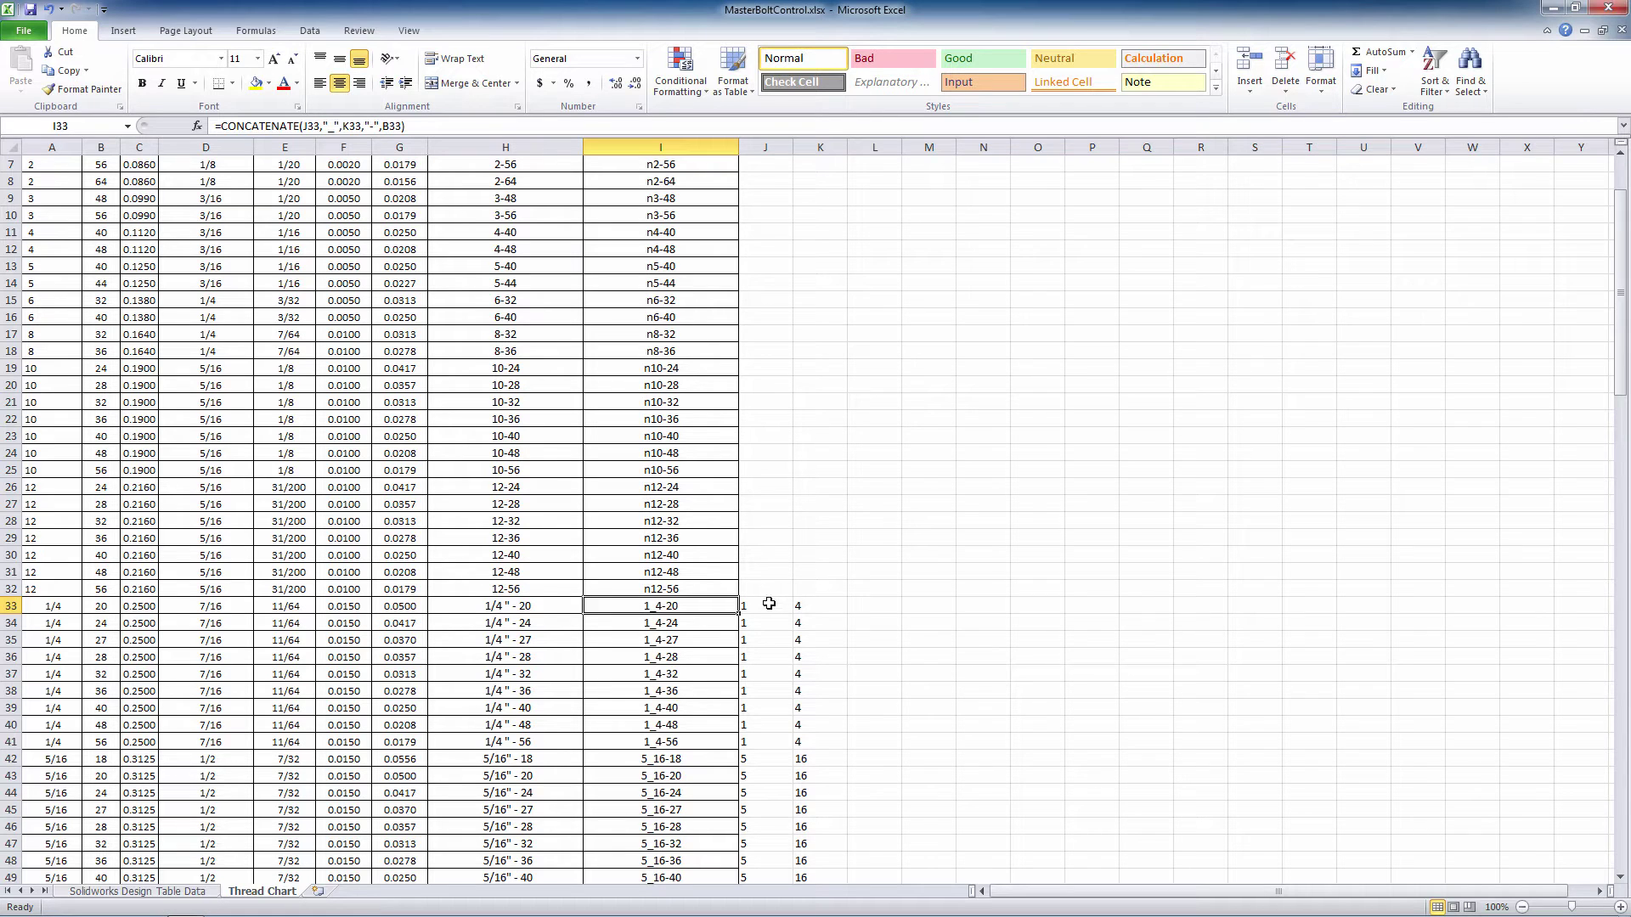
left_click(31, 607)
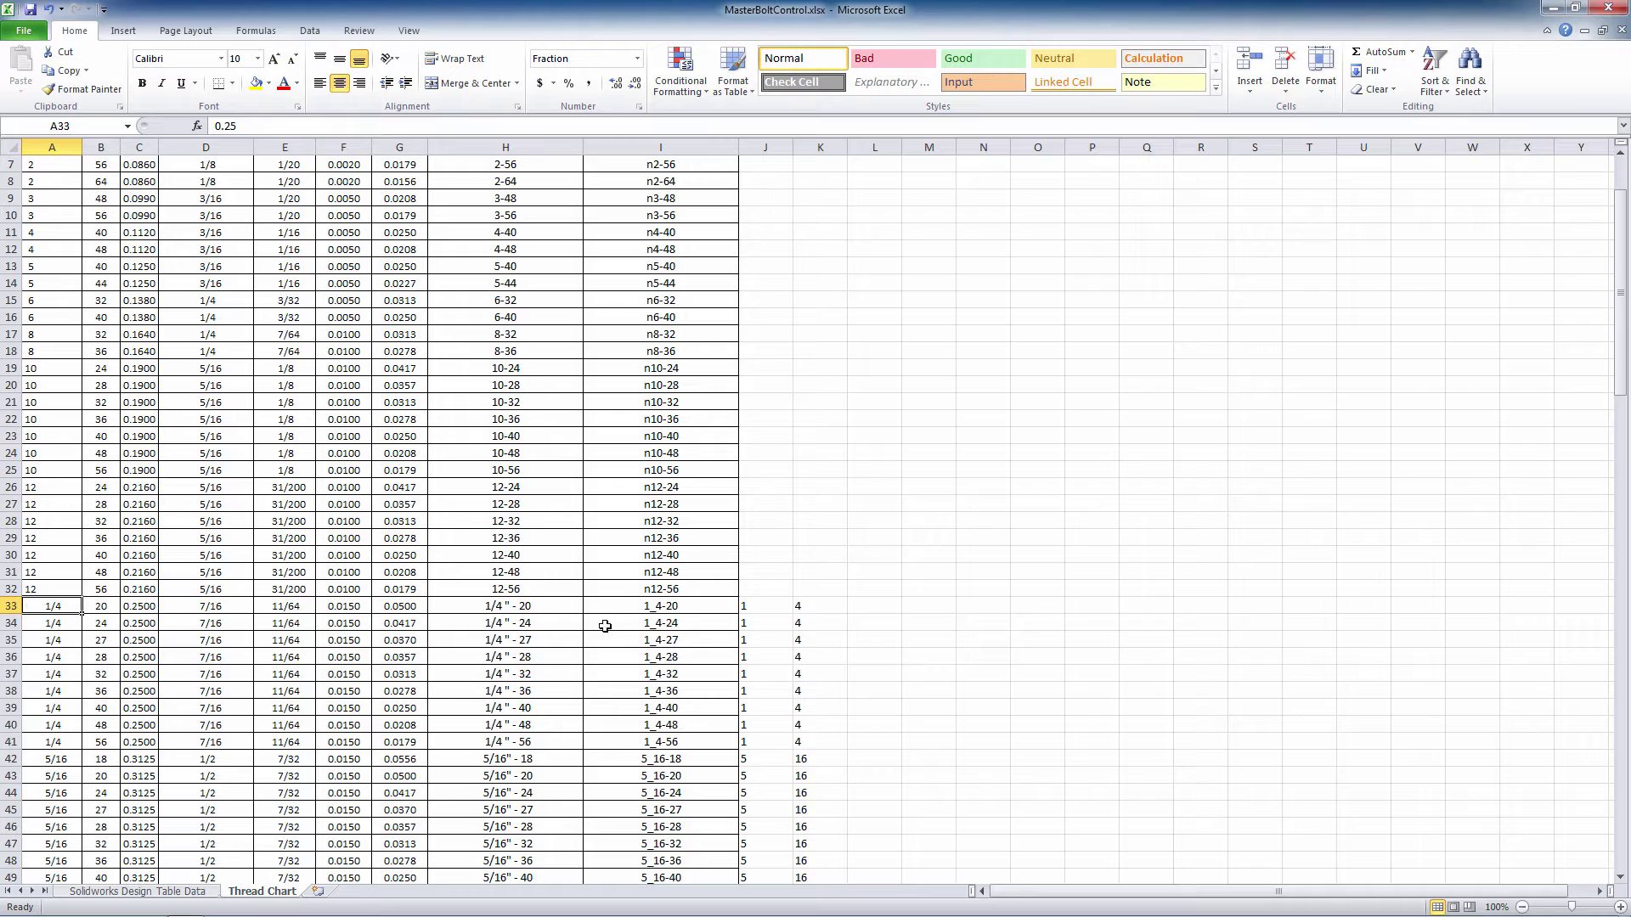
left_click(762, 606)
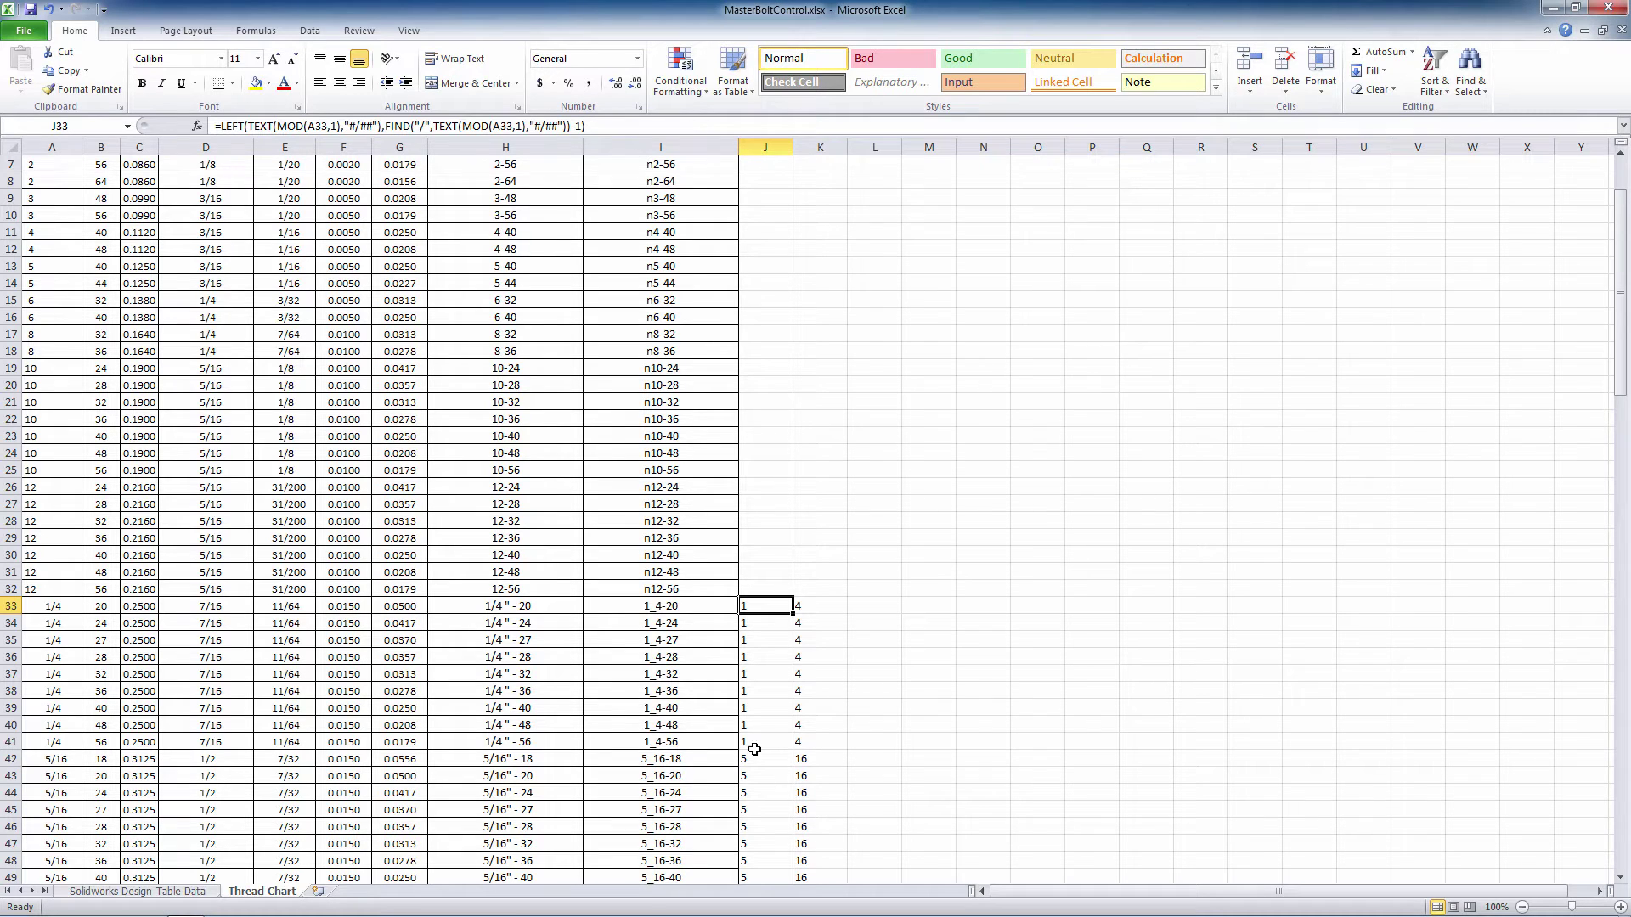
left_click(816, 760)
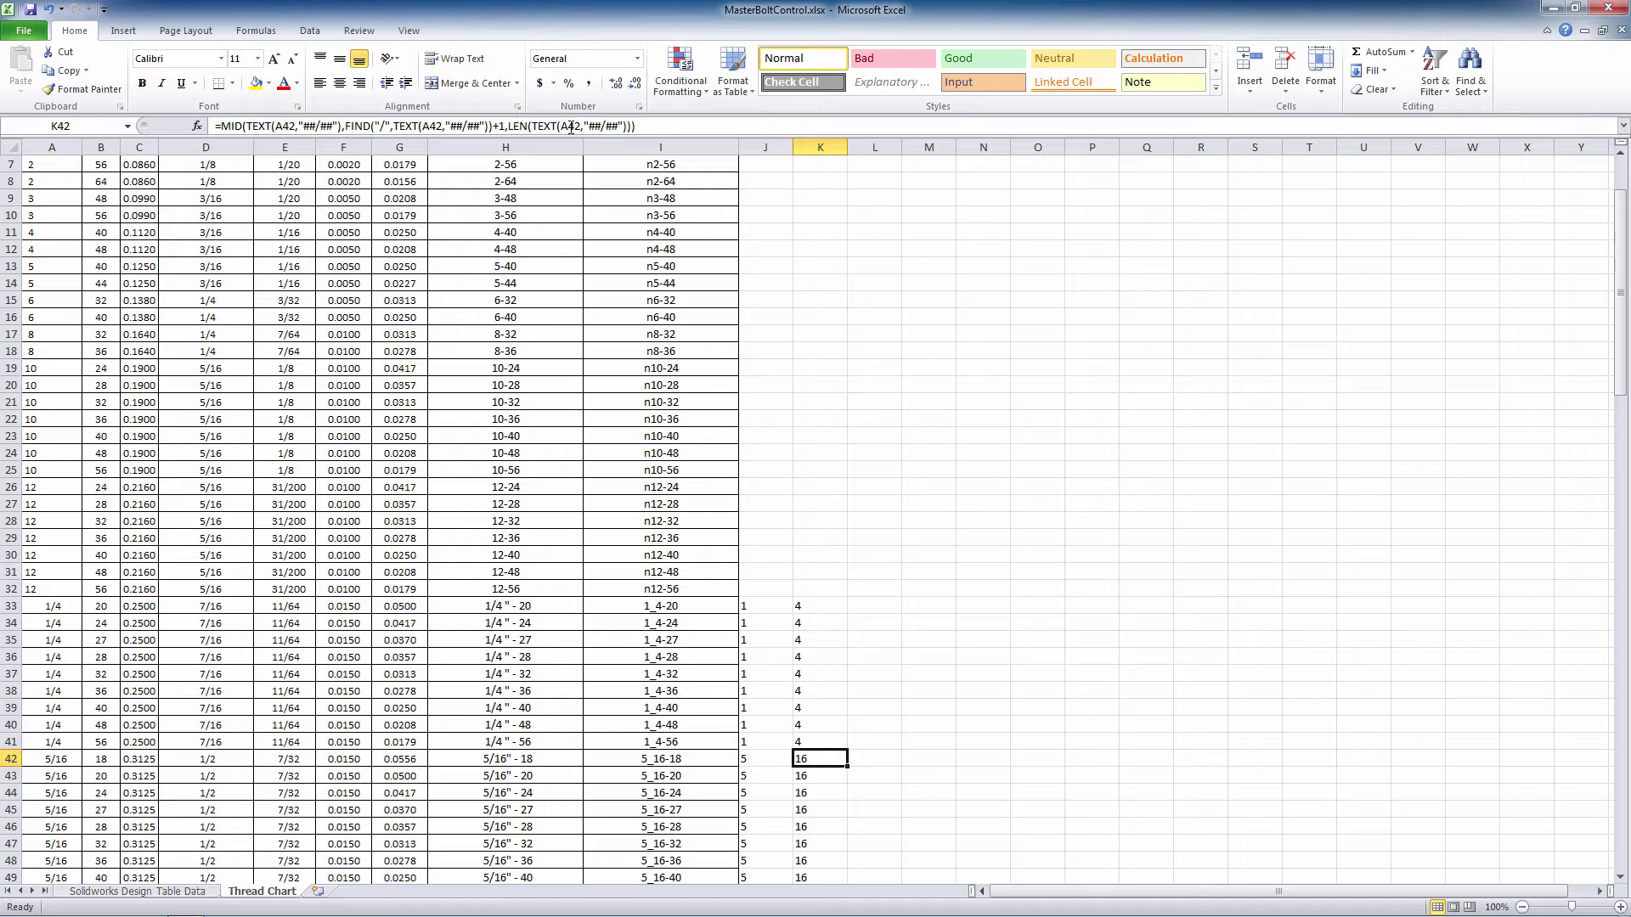
Examine the numerator formula in J42 and the numerator and denominator helper columns J and K from row 33 down.
left_click(769, 756)
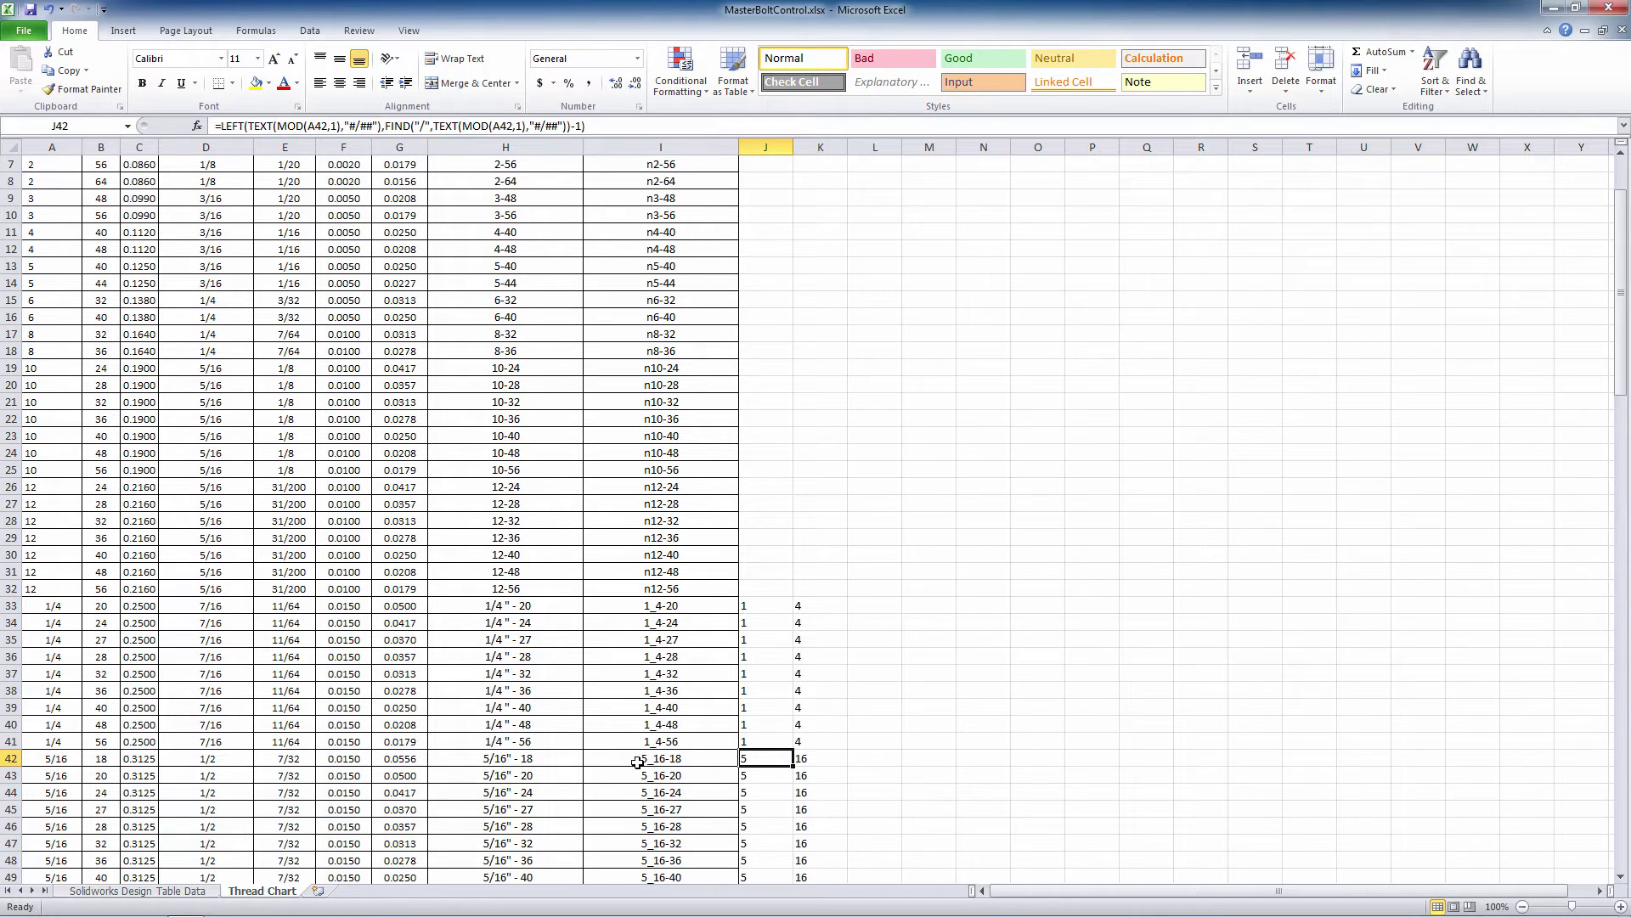
scroll(791, 533, "down", 3)
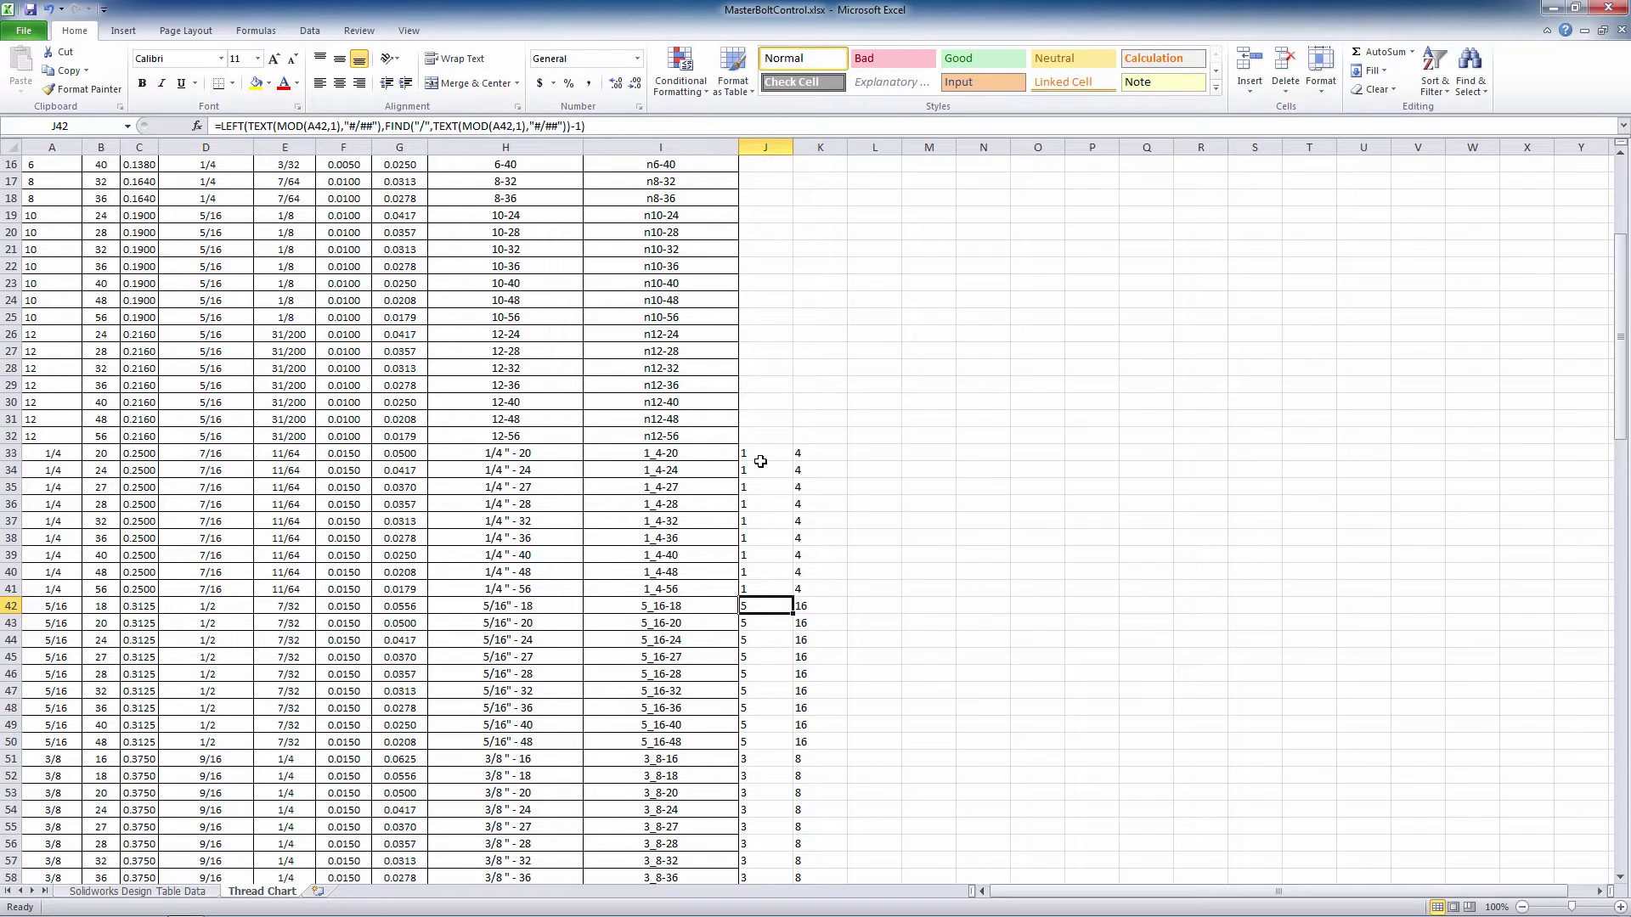
left_click_drag(754, 456, 828, 490)
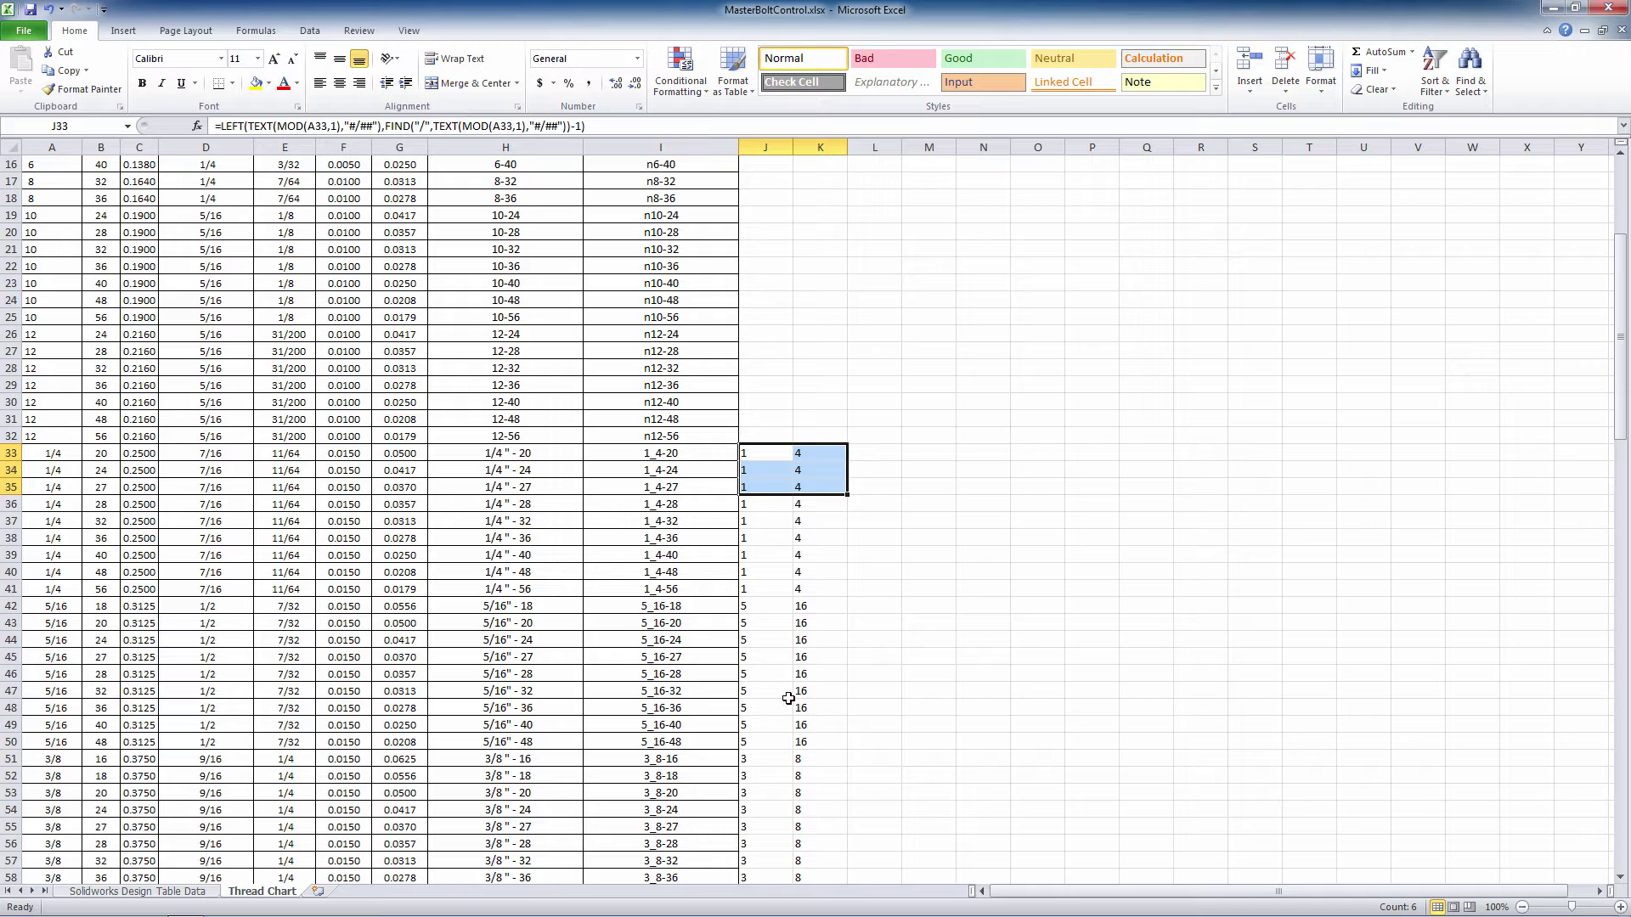
left_click(748, 436)
scroll(748, 436, "down", 4)
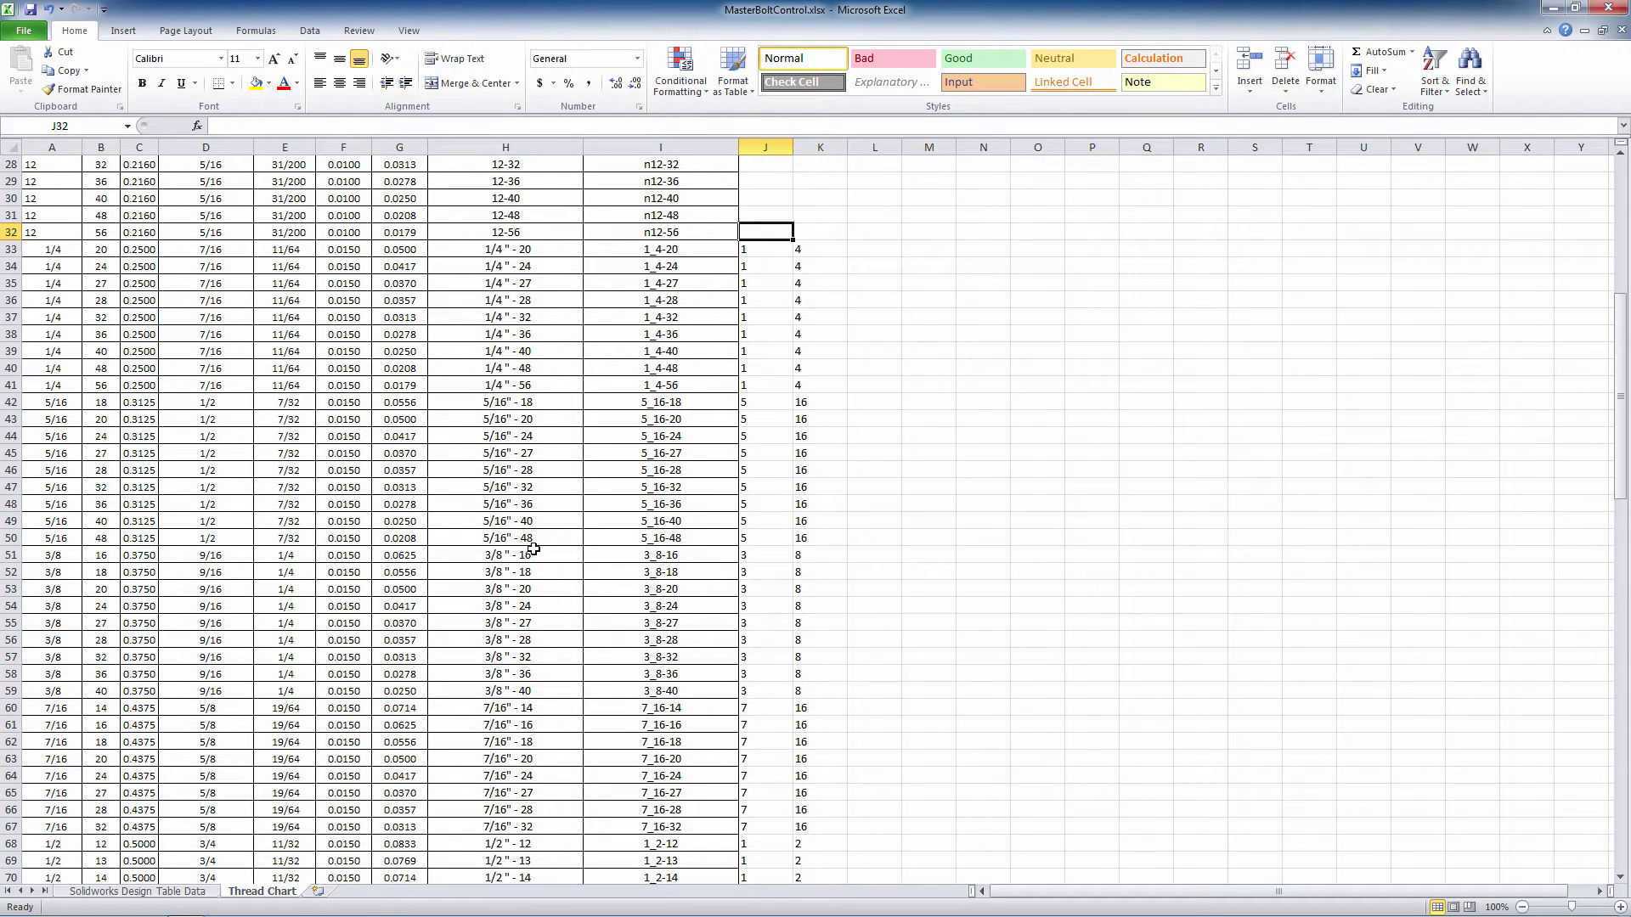
scroll(583, 583, "up", 9)
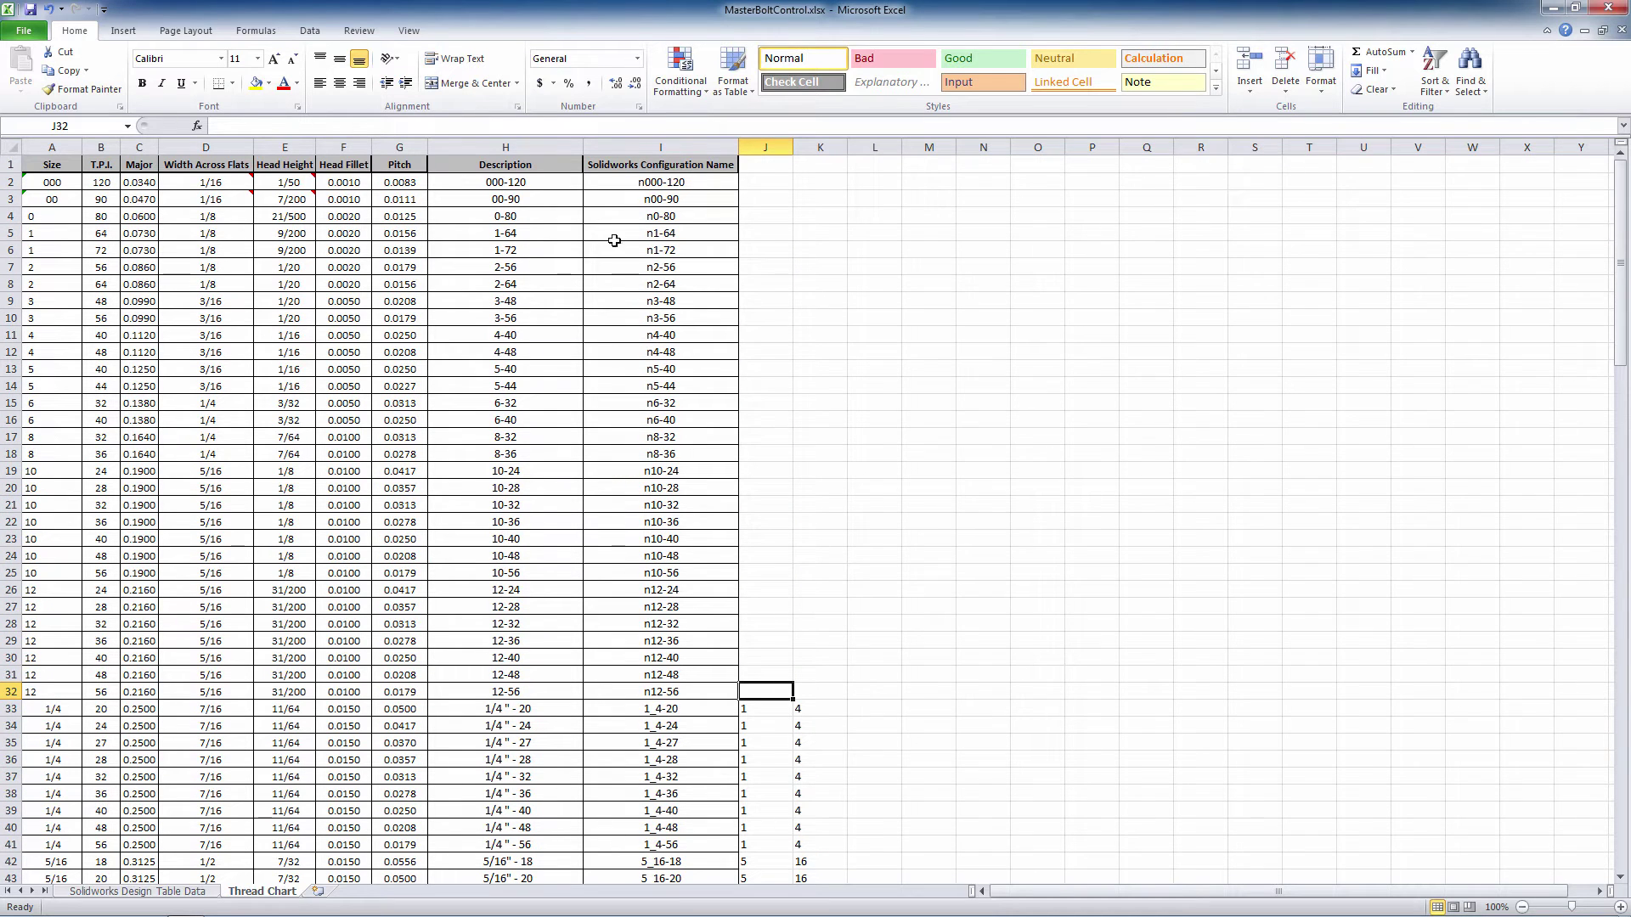
Compare the Family cell A2 with B2 and row 1 on the Solidworks Design Table Data sheet, consulting the SolidWorks help on automatically created design tables.
left_click(196, 896)
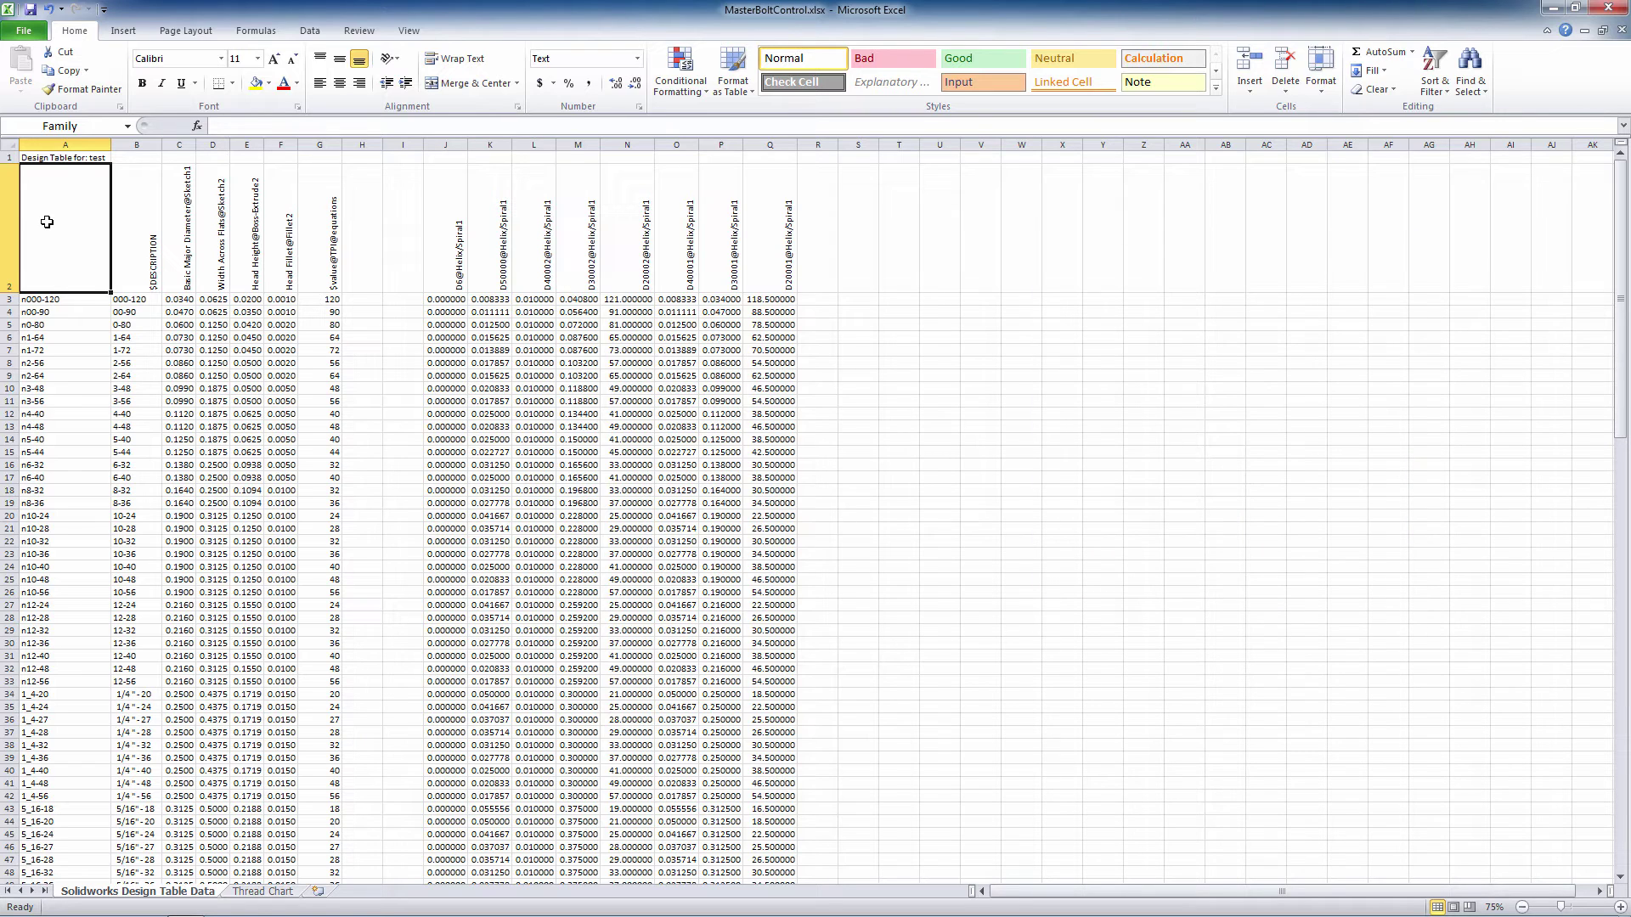
left_click(151, 209)
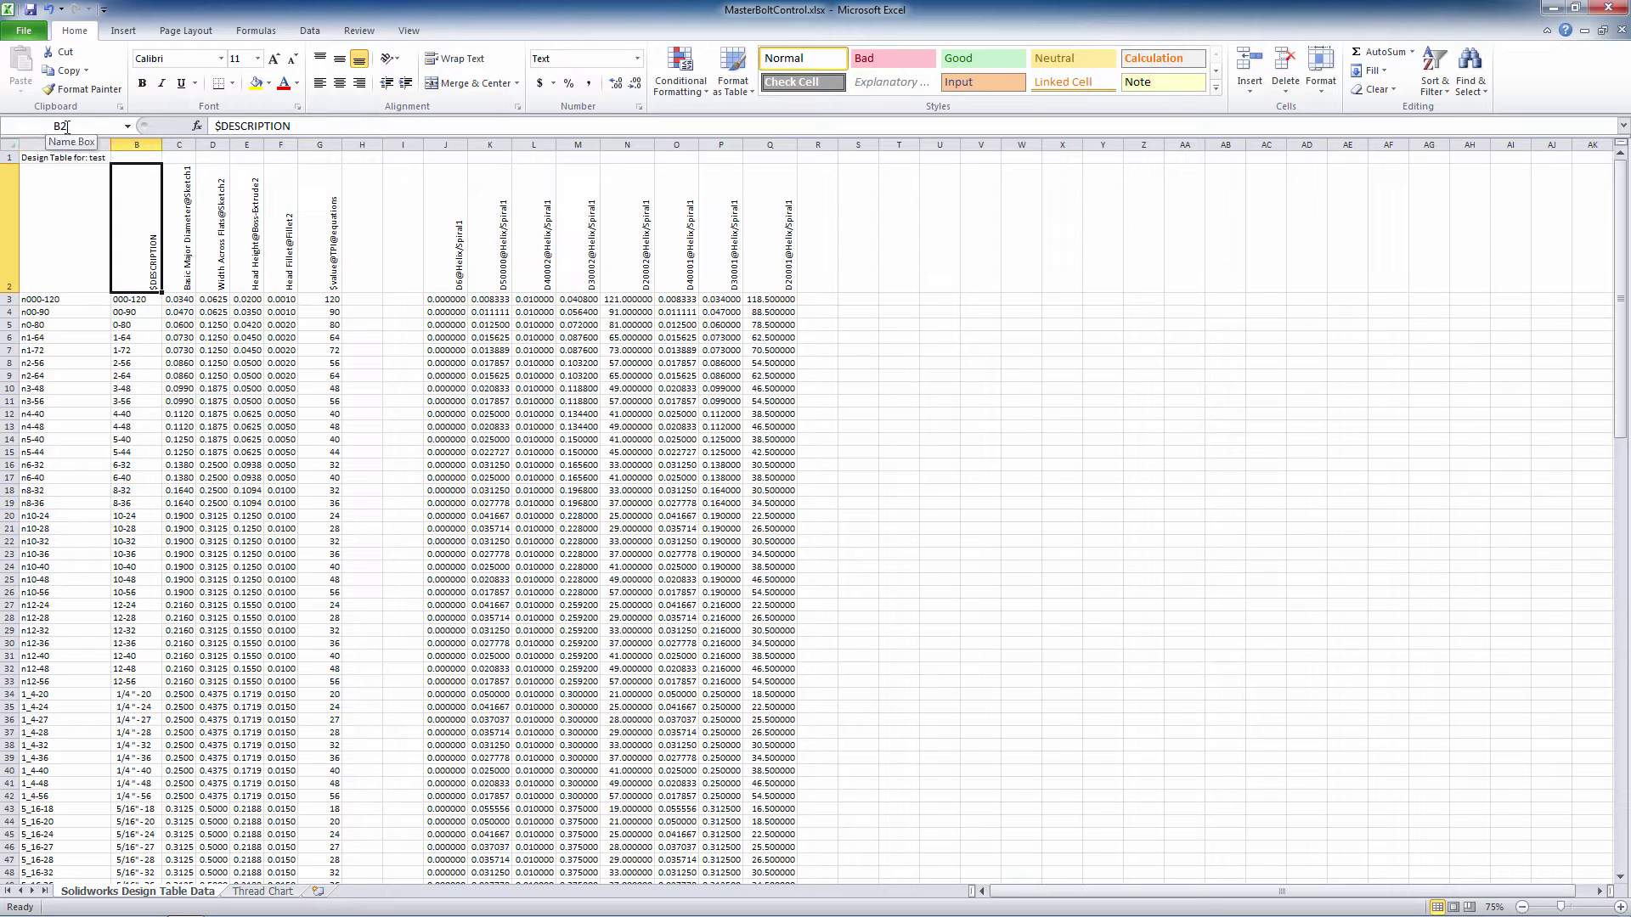
left_click(66, 157)
left_click(146, 159)
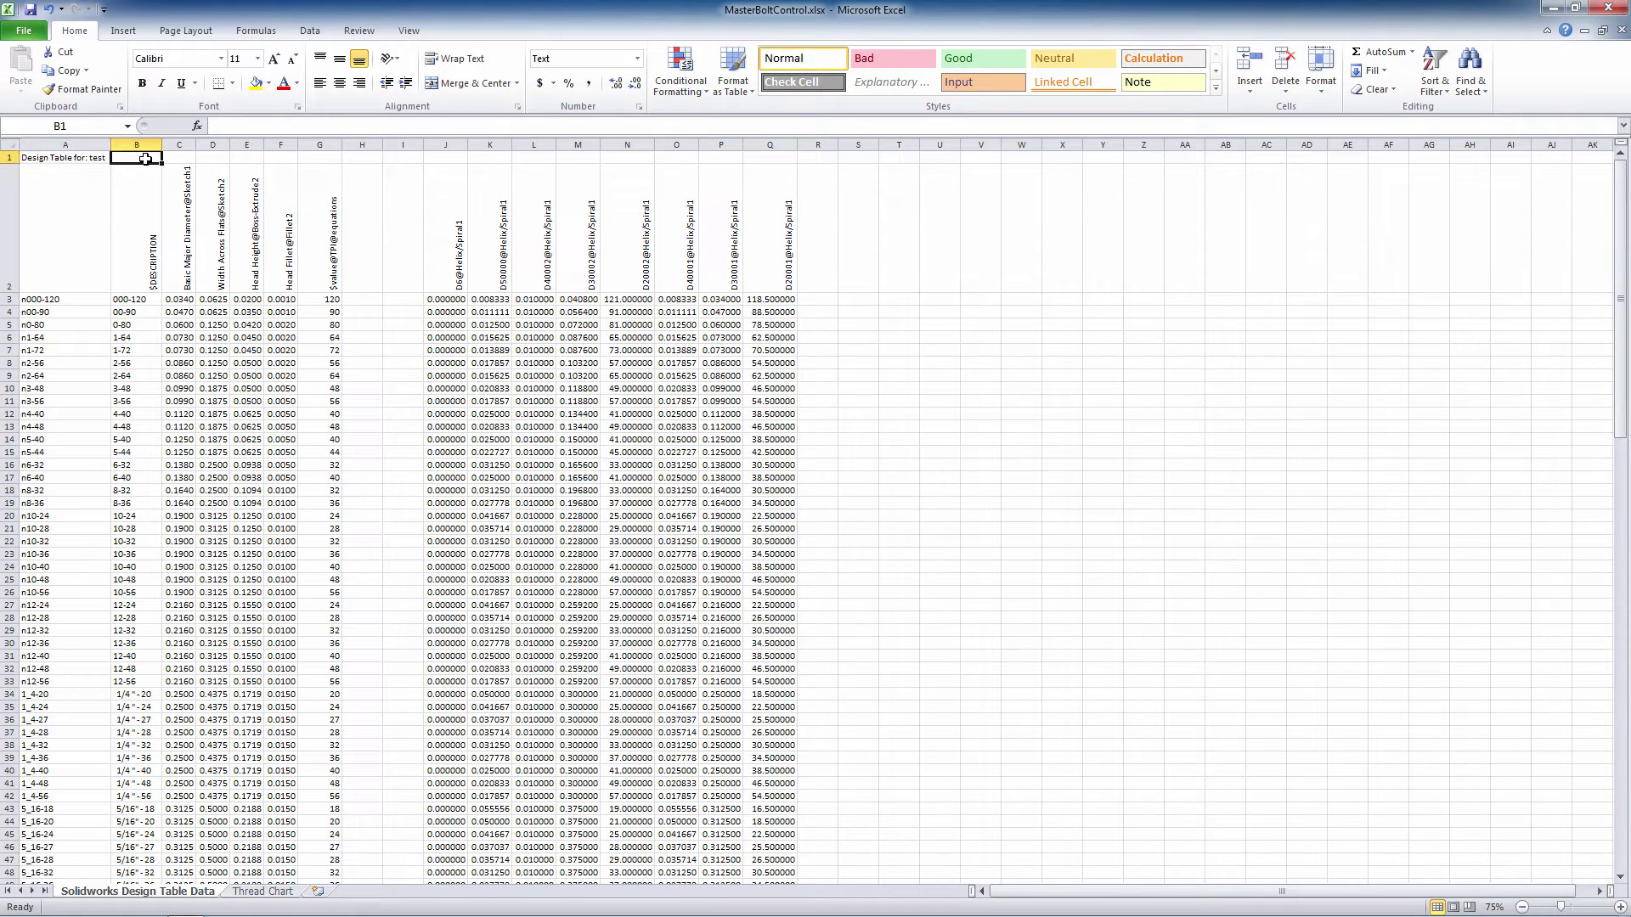
left_click(58, 206)
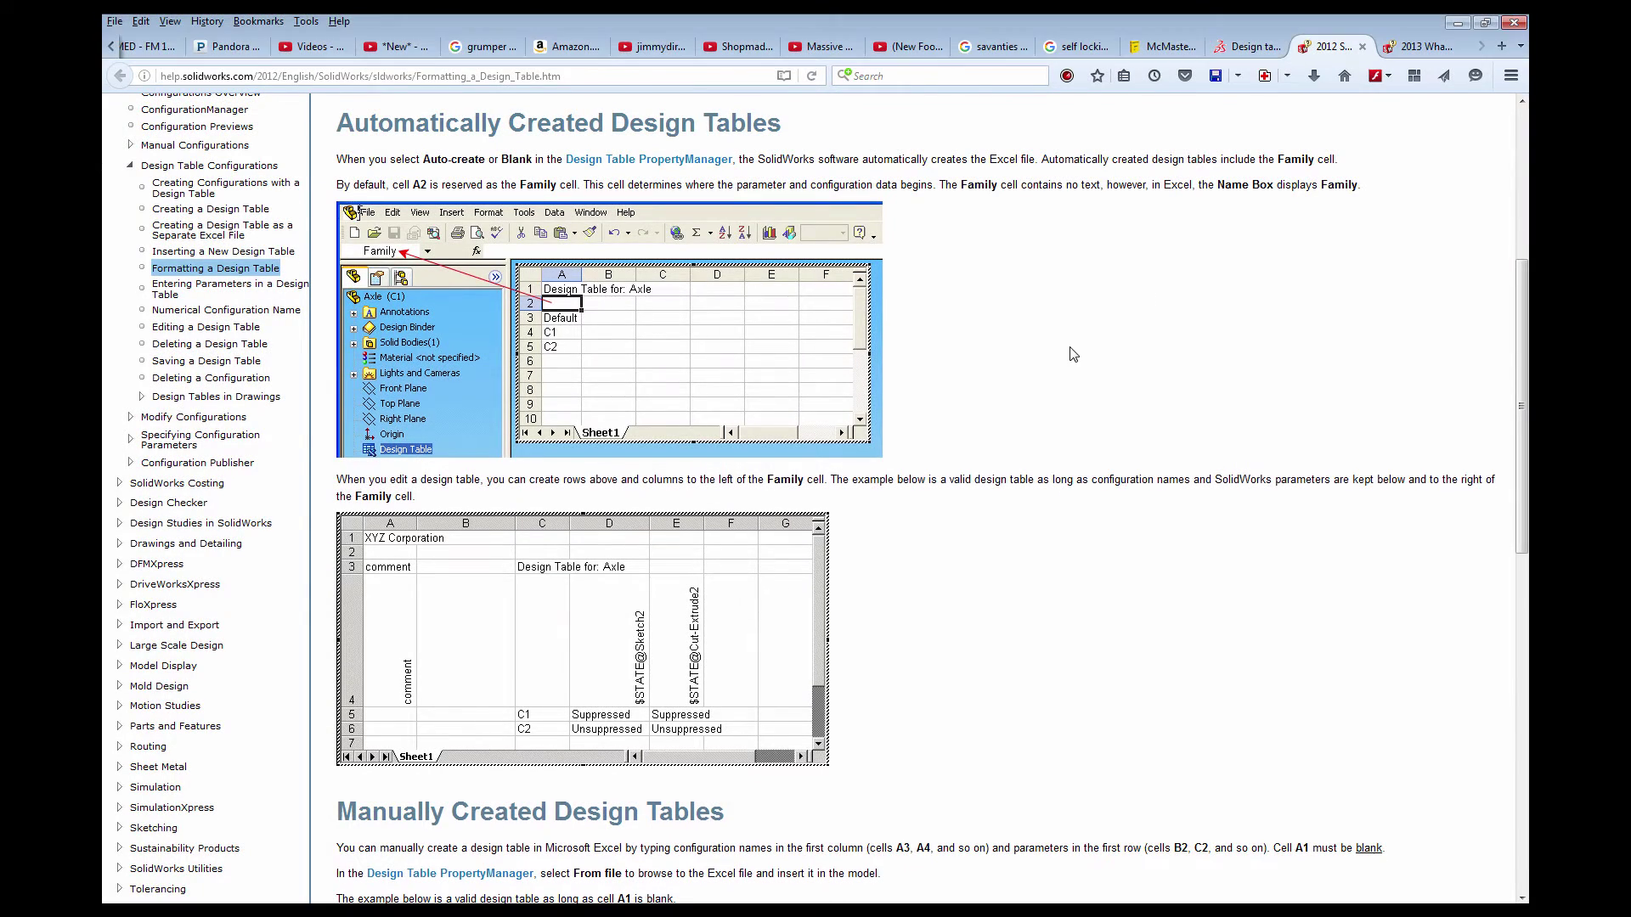
scroll(1072, 355, "up", 5)
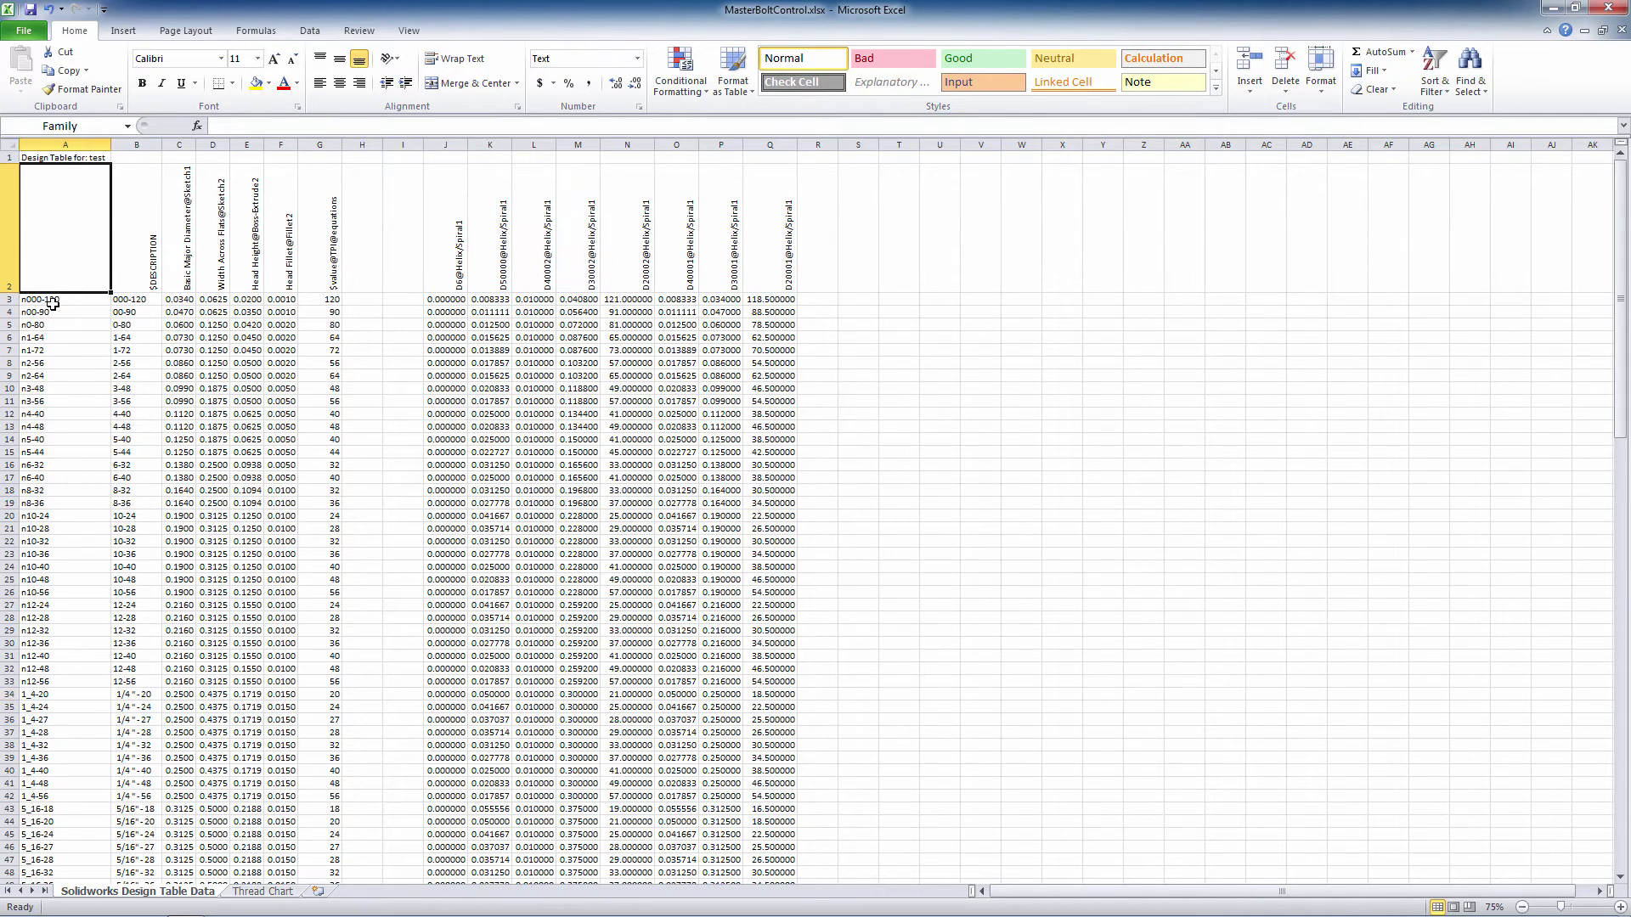
Review the configuration names in column A and descriptions in column B from row 3 through the 1-inch sizes.
scroll(85, 543, "down", 20)
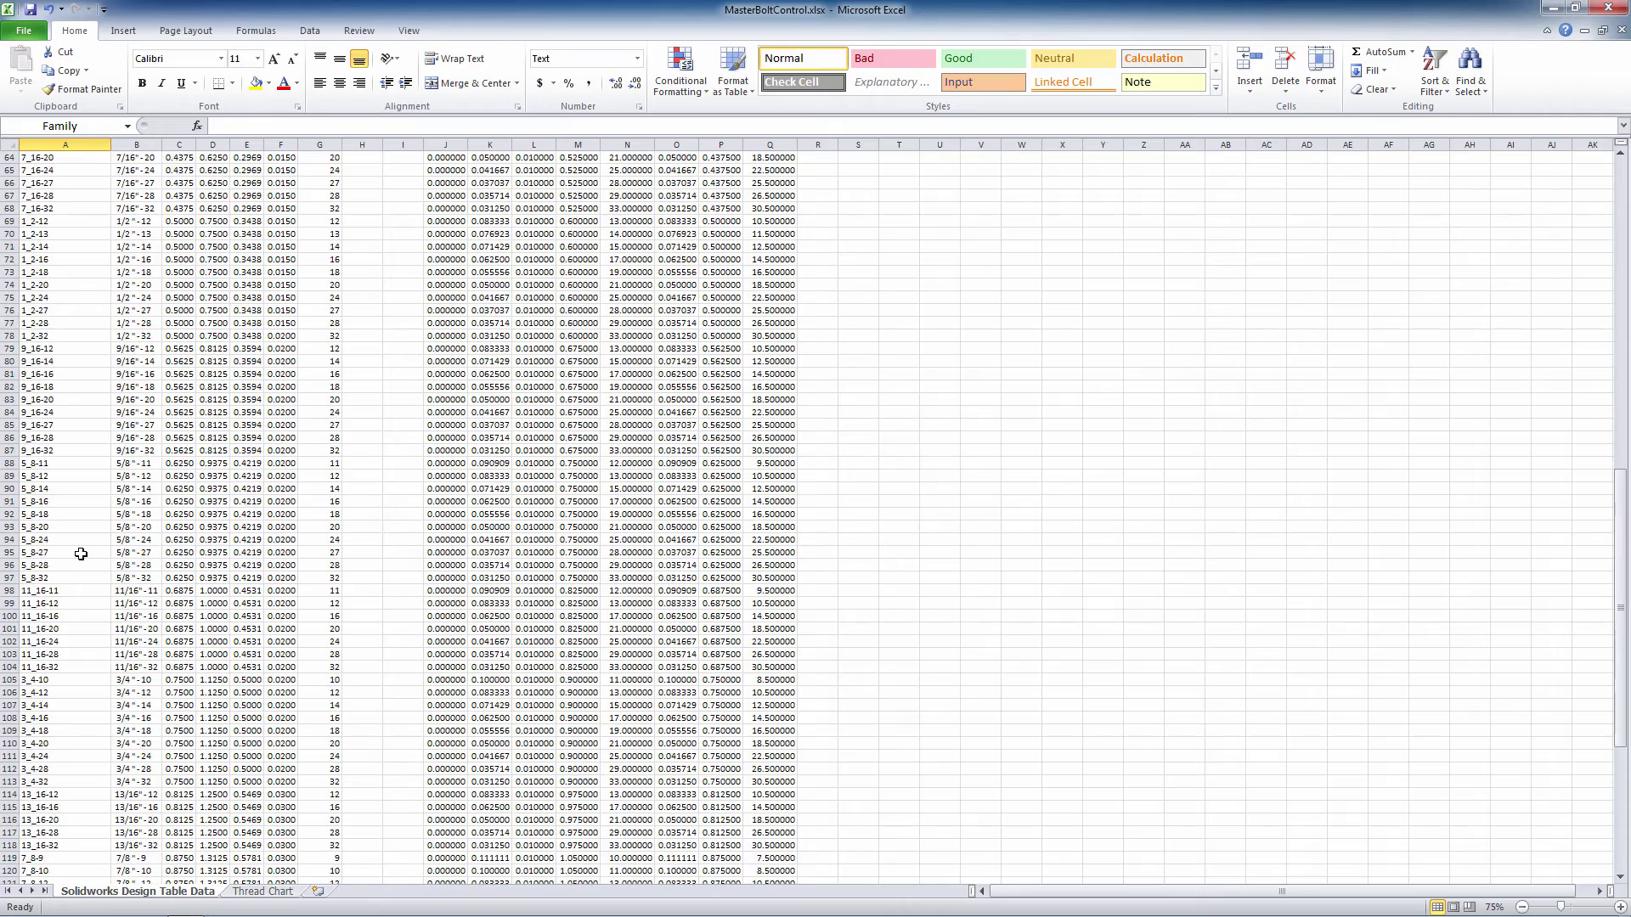
scroll(81, 554, "down", 12)
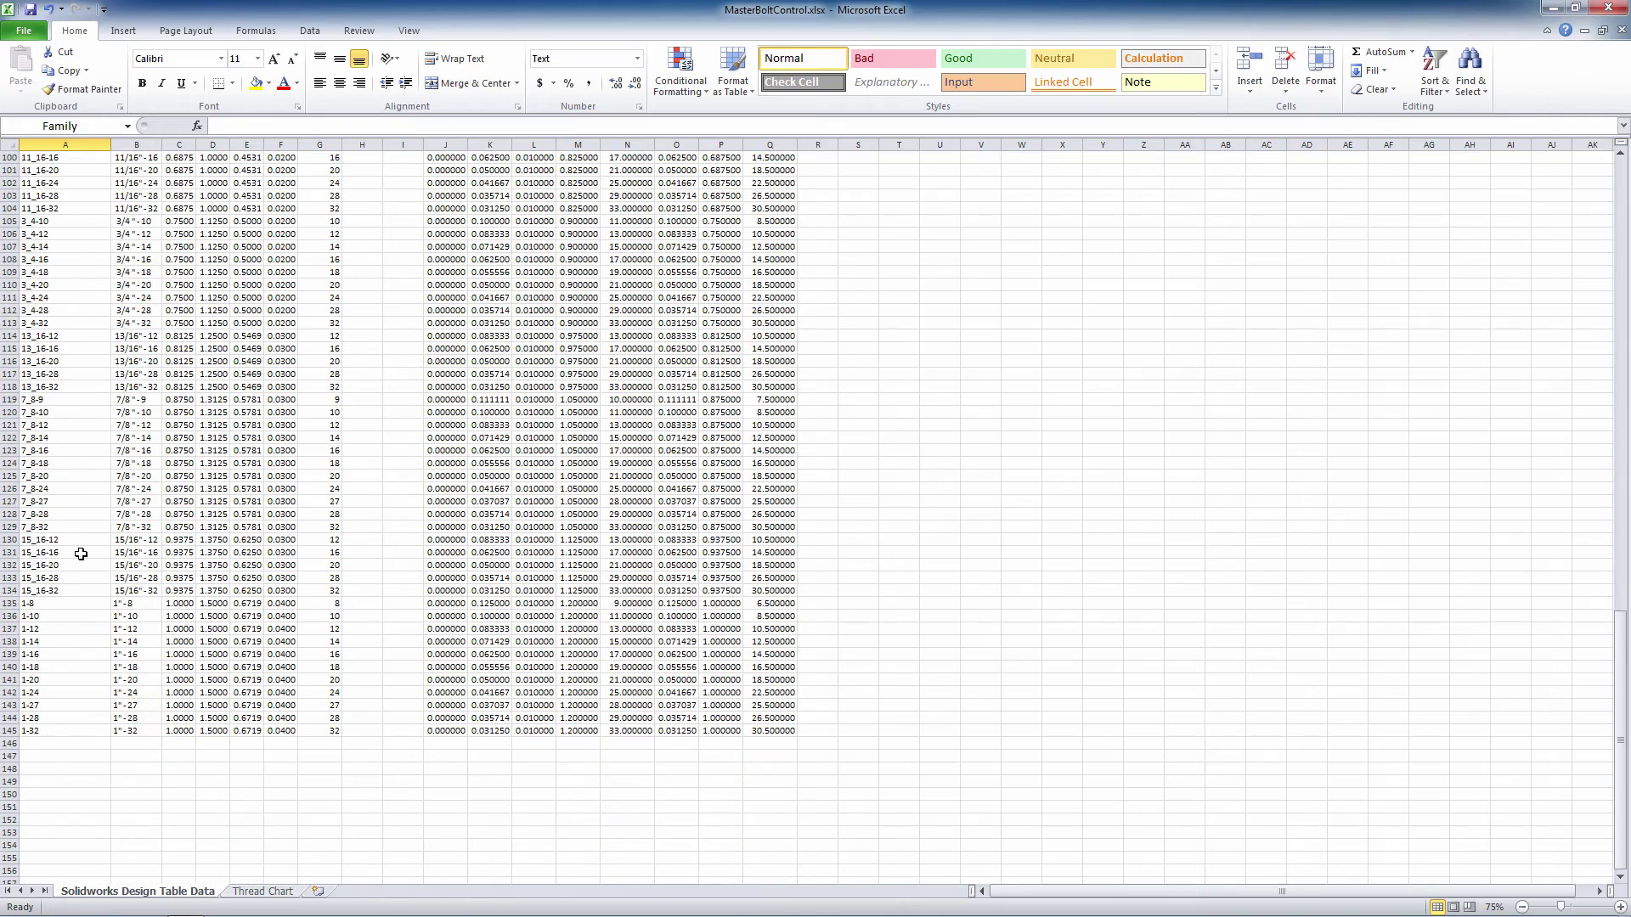
scroll(115, 578, "up", 5)
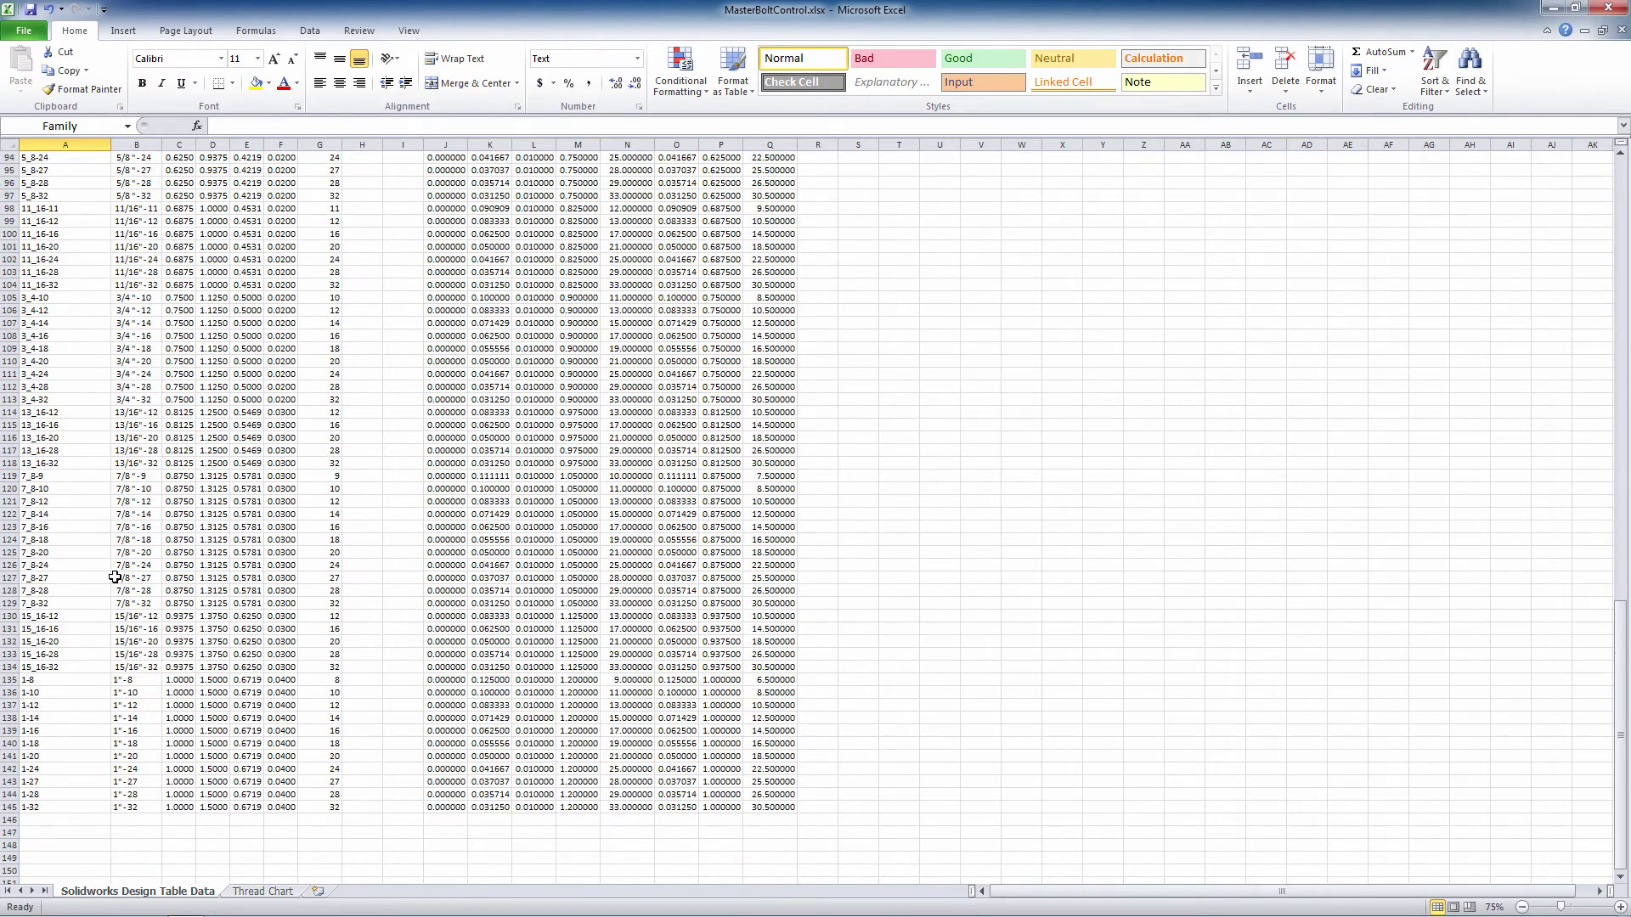
scroll(115, 578, "up", 20)
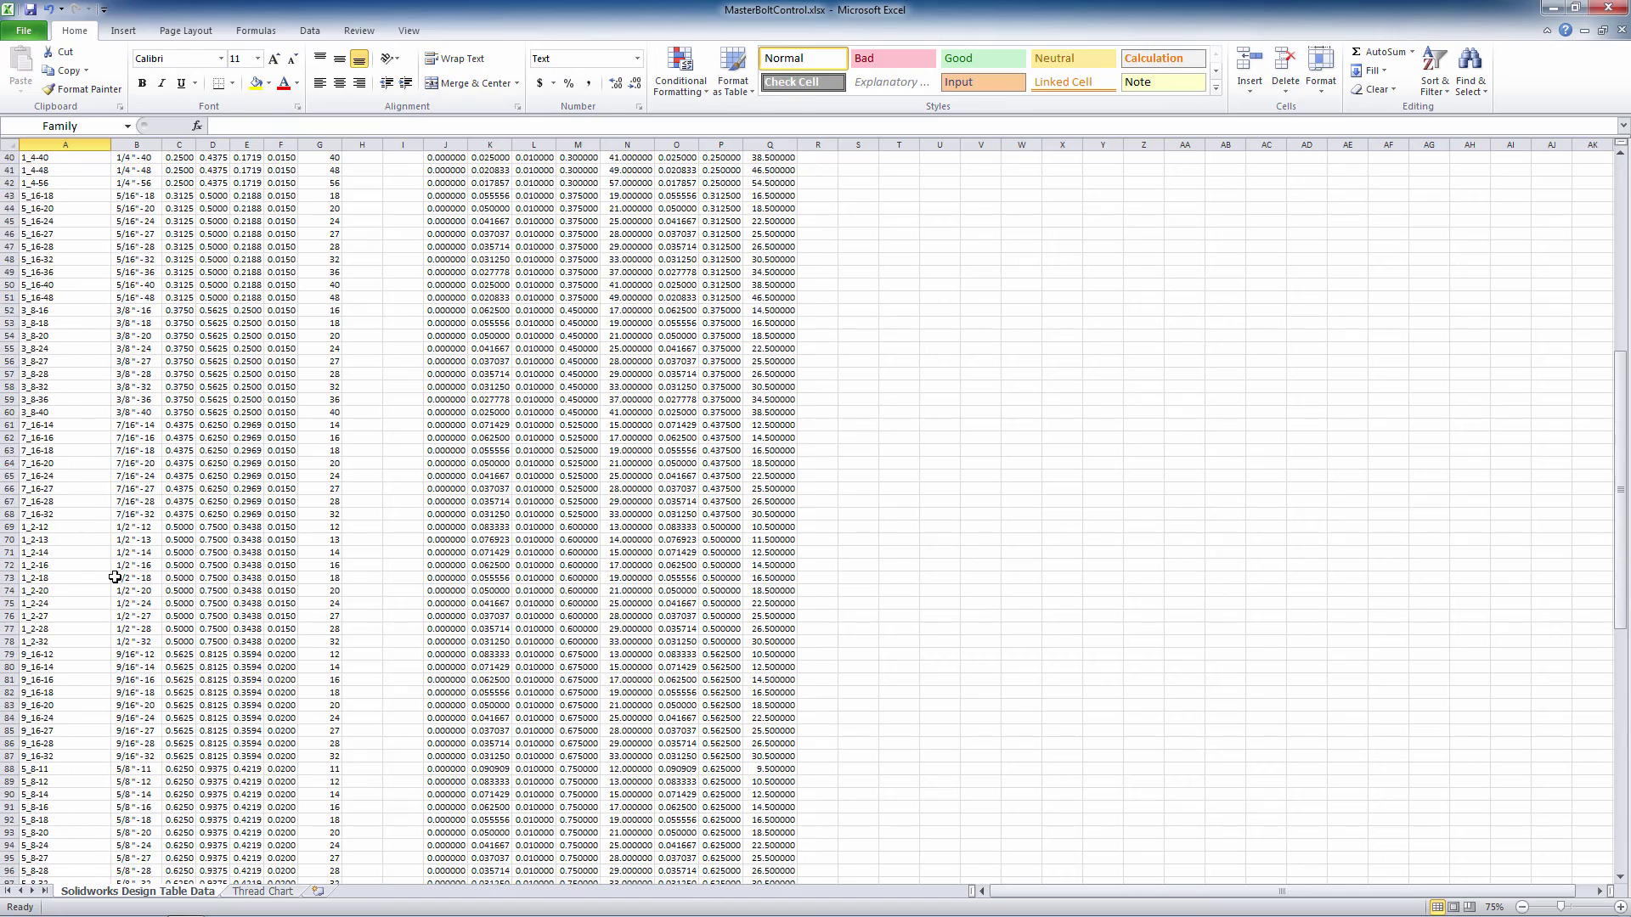
scroll(115, 578, "up", 3)
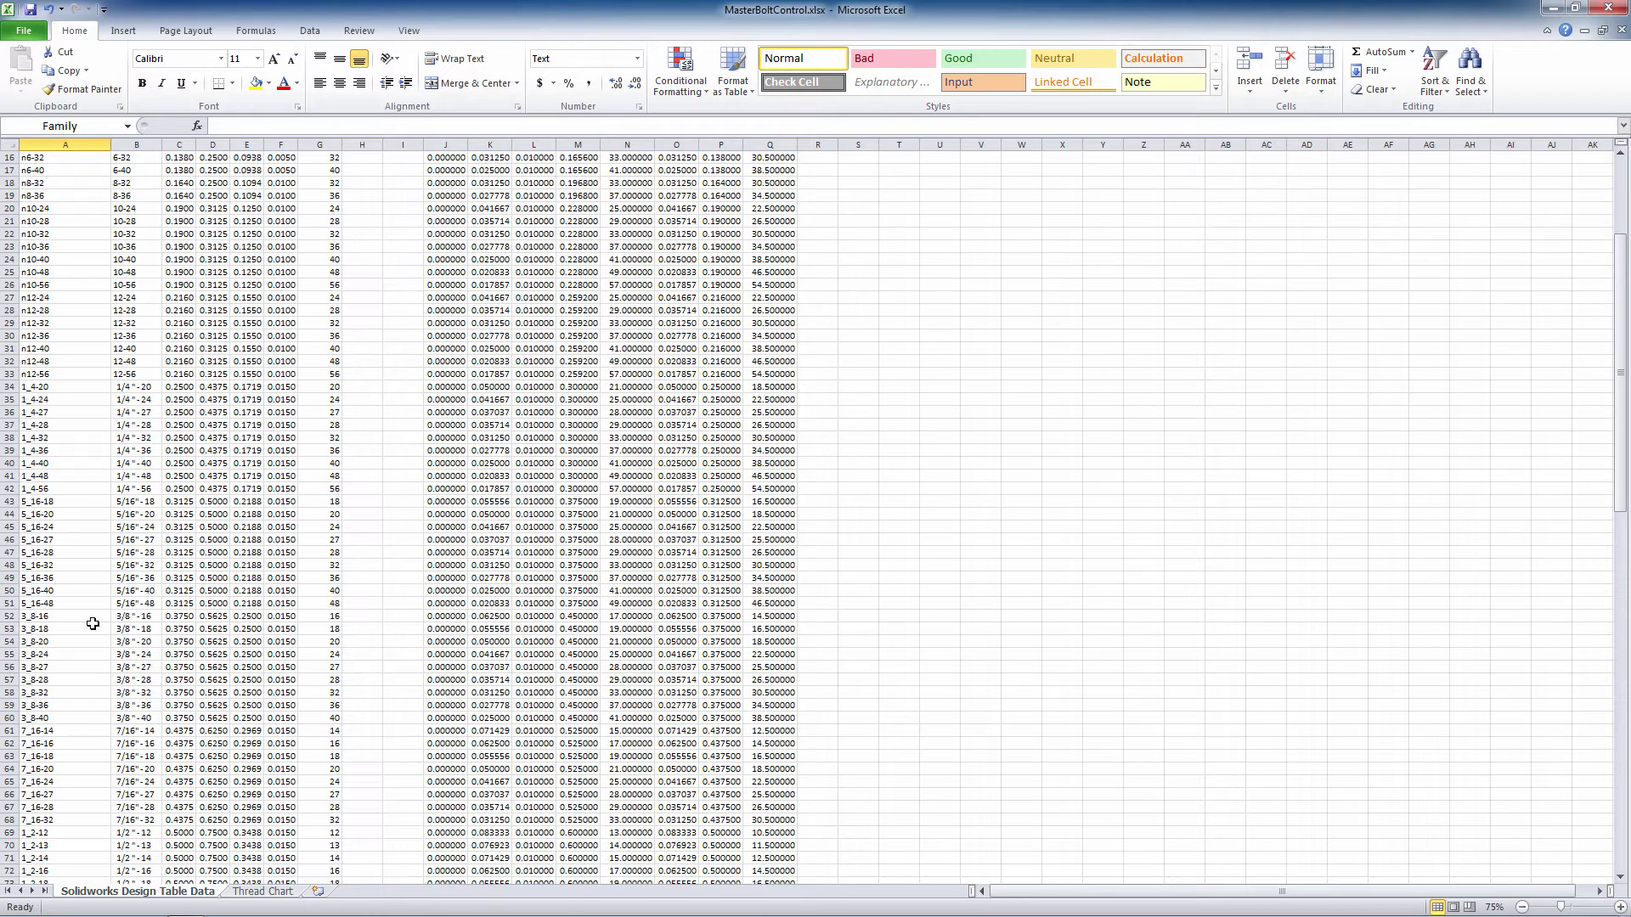
scroll(70, 492, "up", 5)
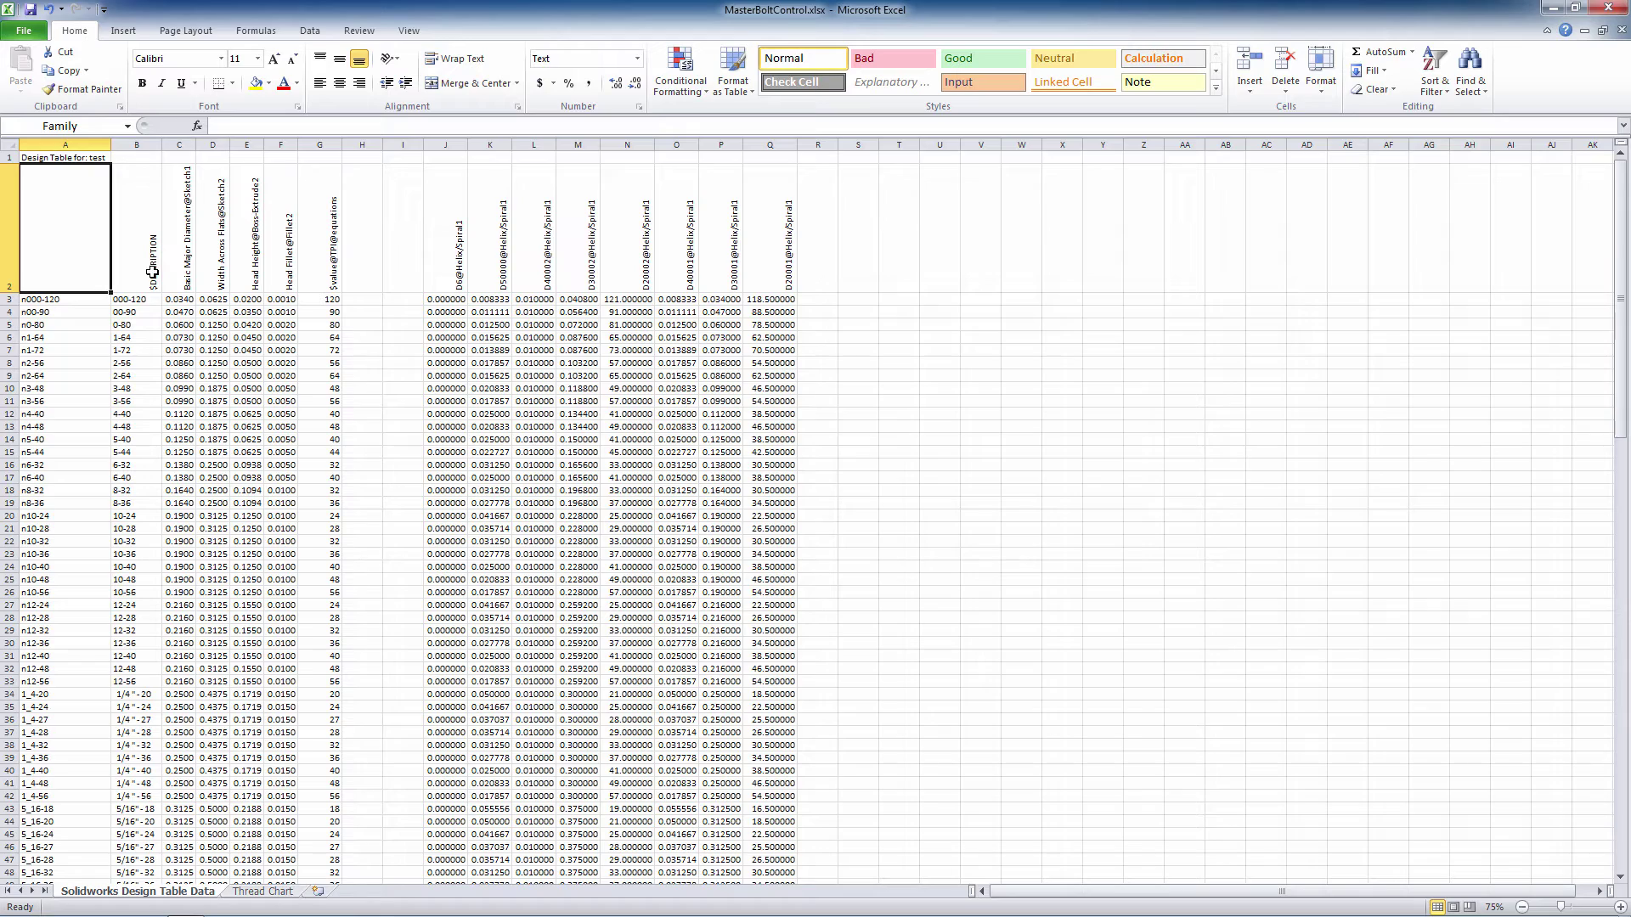
Examine the design table's parameter headers and values, especially the Helix/Spiral1 pitch, diameter and revolution columns J through Q.
scroll(153, 271, "up", 4, "ctrl")
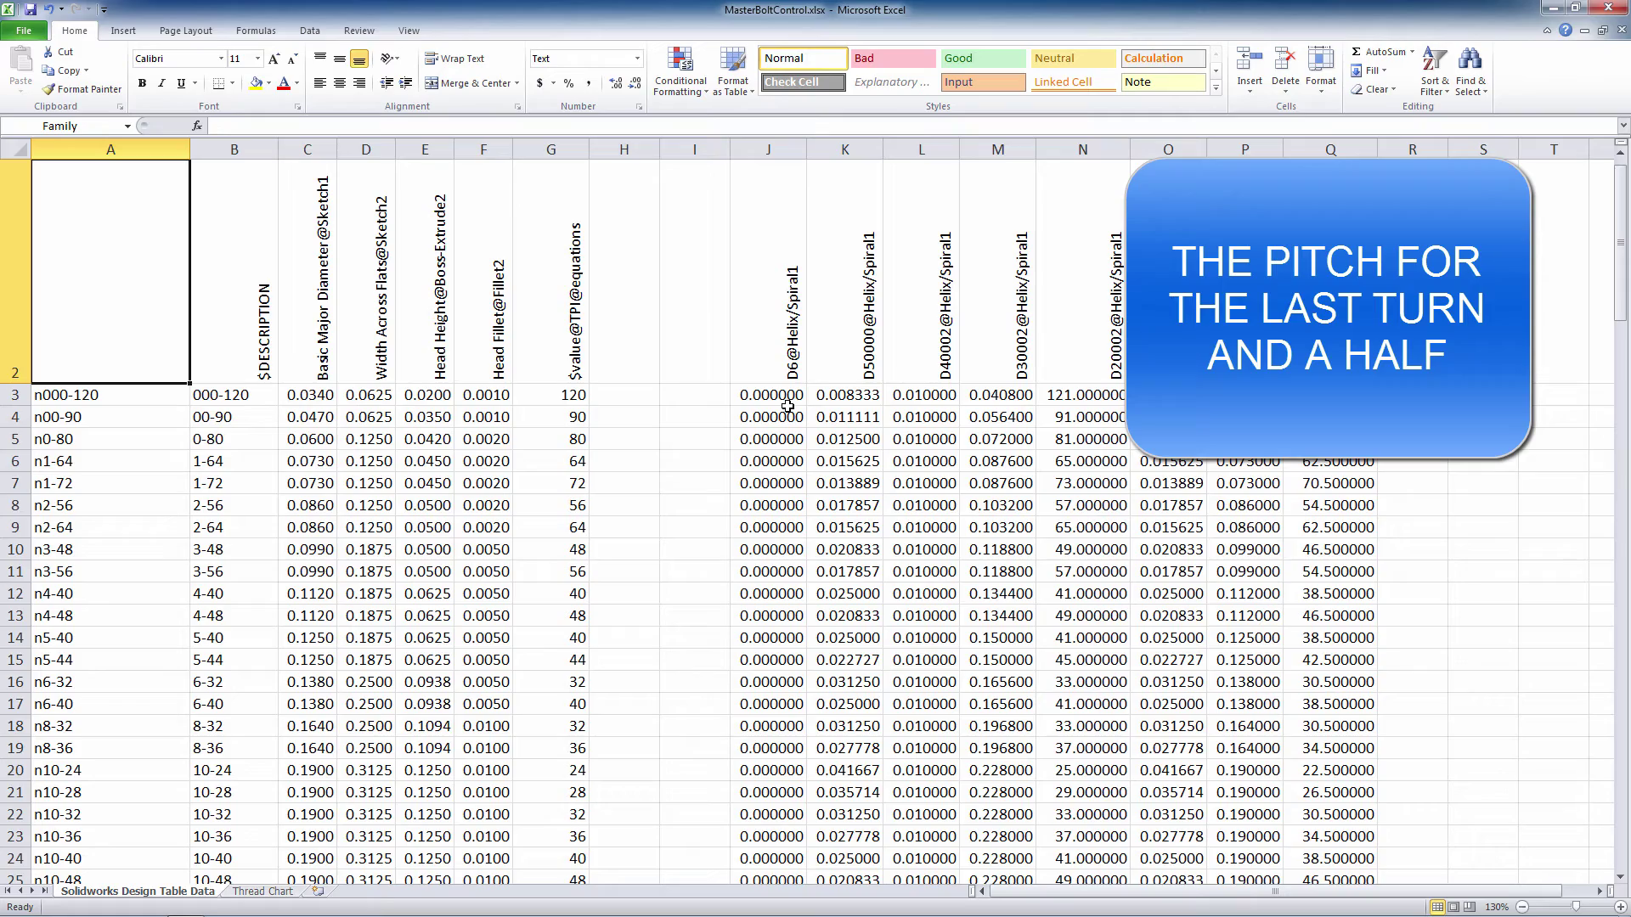
scroll(788, 406, "down", 20)
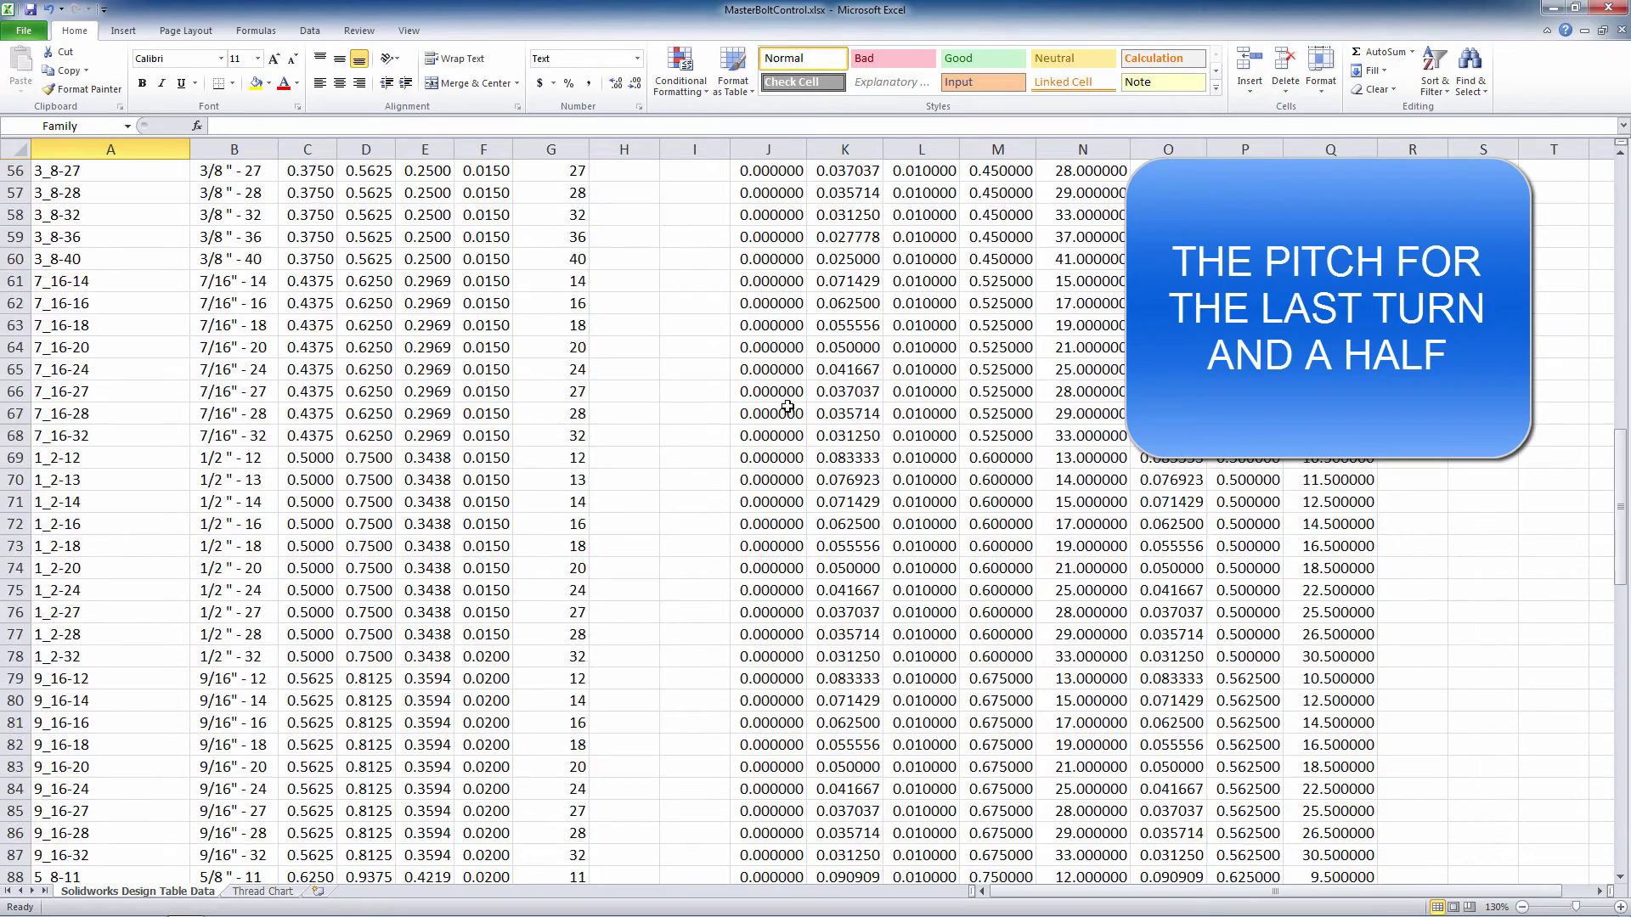
scroll(787, 406, "down", 10)
scroll(788, 404, "up", 20)
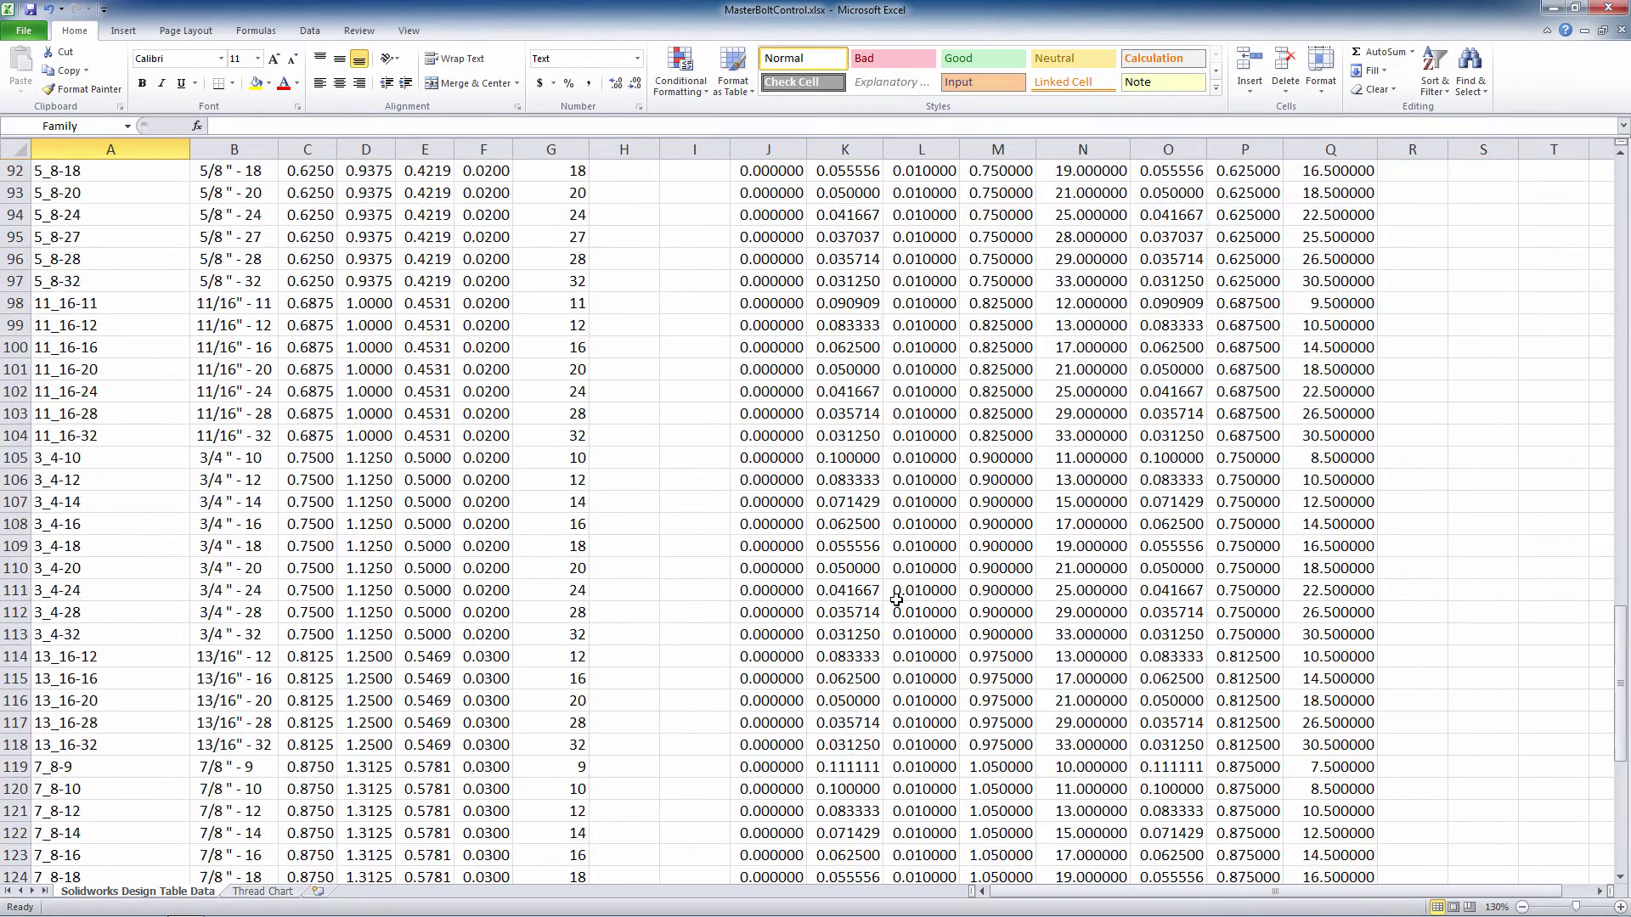
scroll(896, 600, "up", 20)
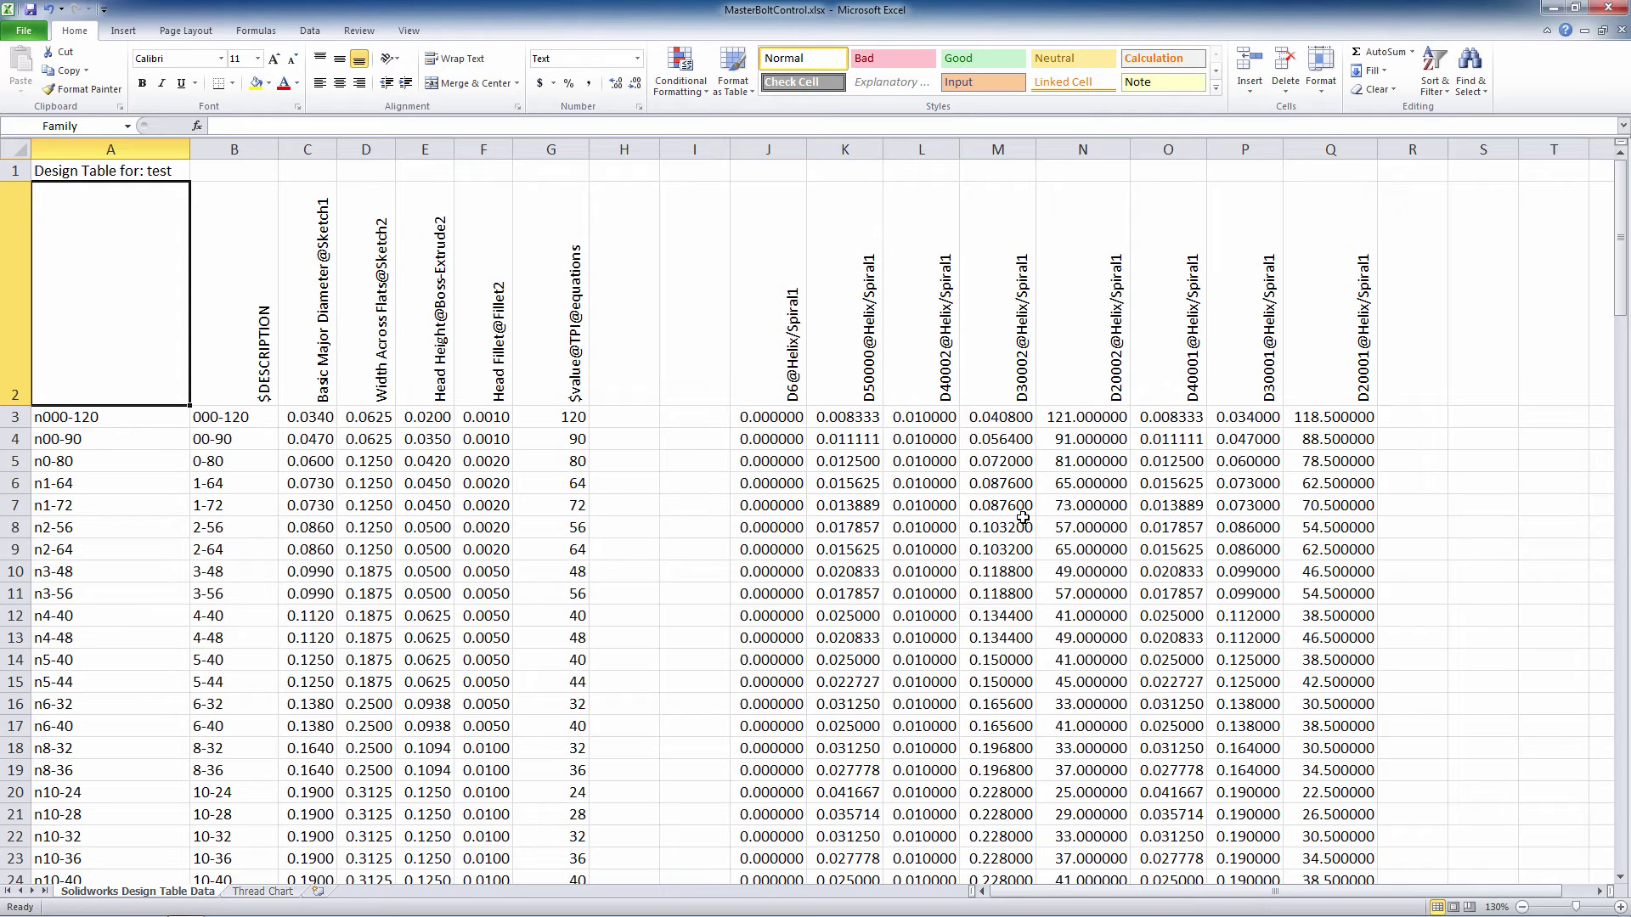
scroll(1023, 518, "down", 6)
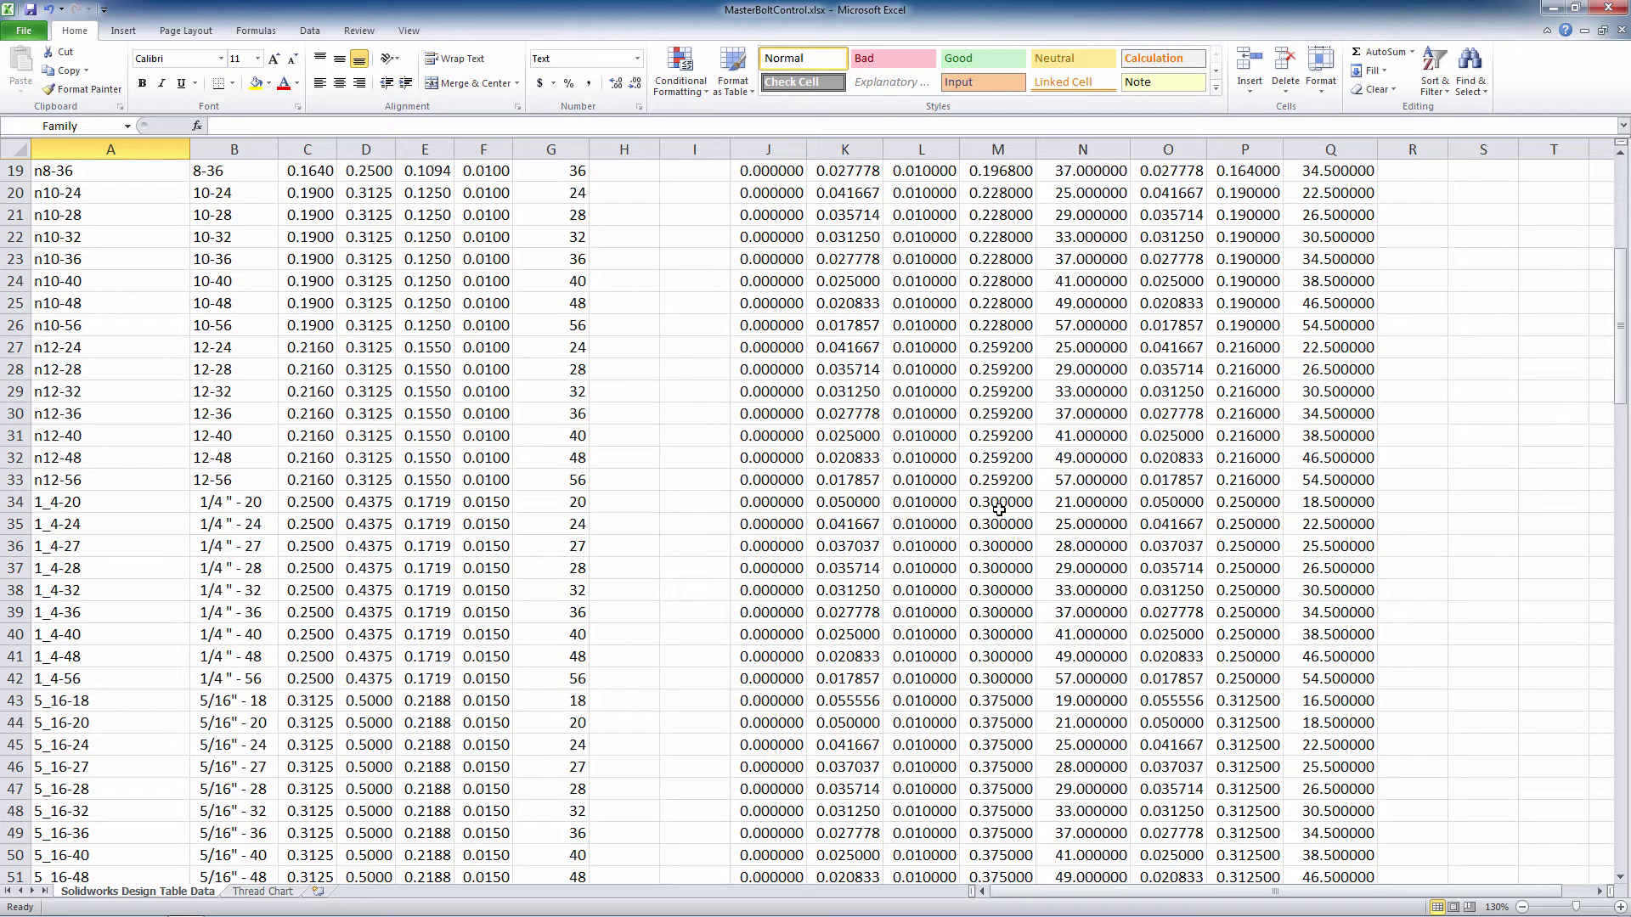
scroll(999, 508, "up", 6)
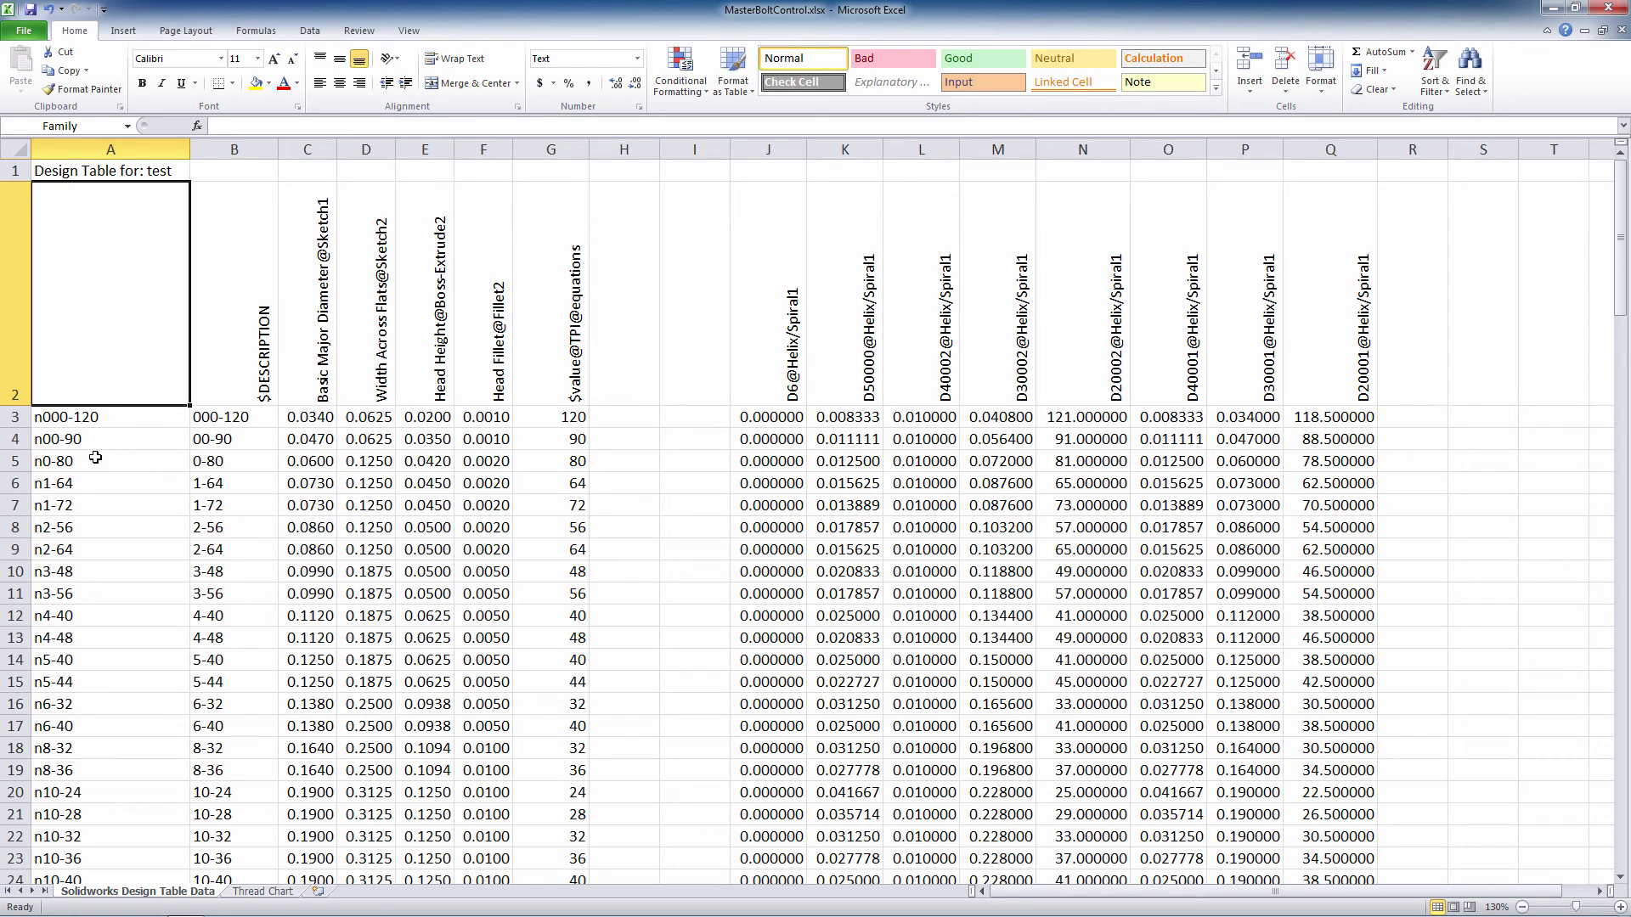
Inspect the formula in A3 of the design table and compare it with the Solidworks Configuration Name column on the Thread Chart sheet.
left_click(93, 417)
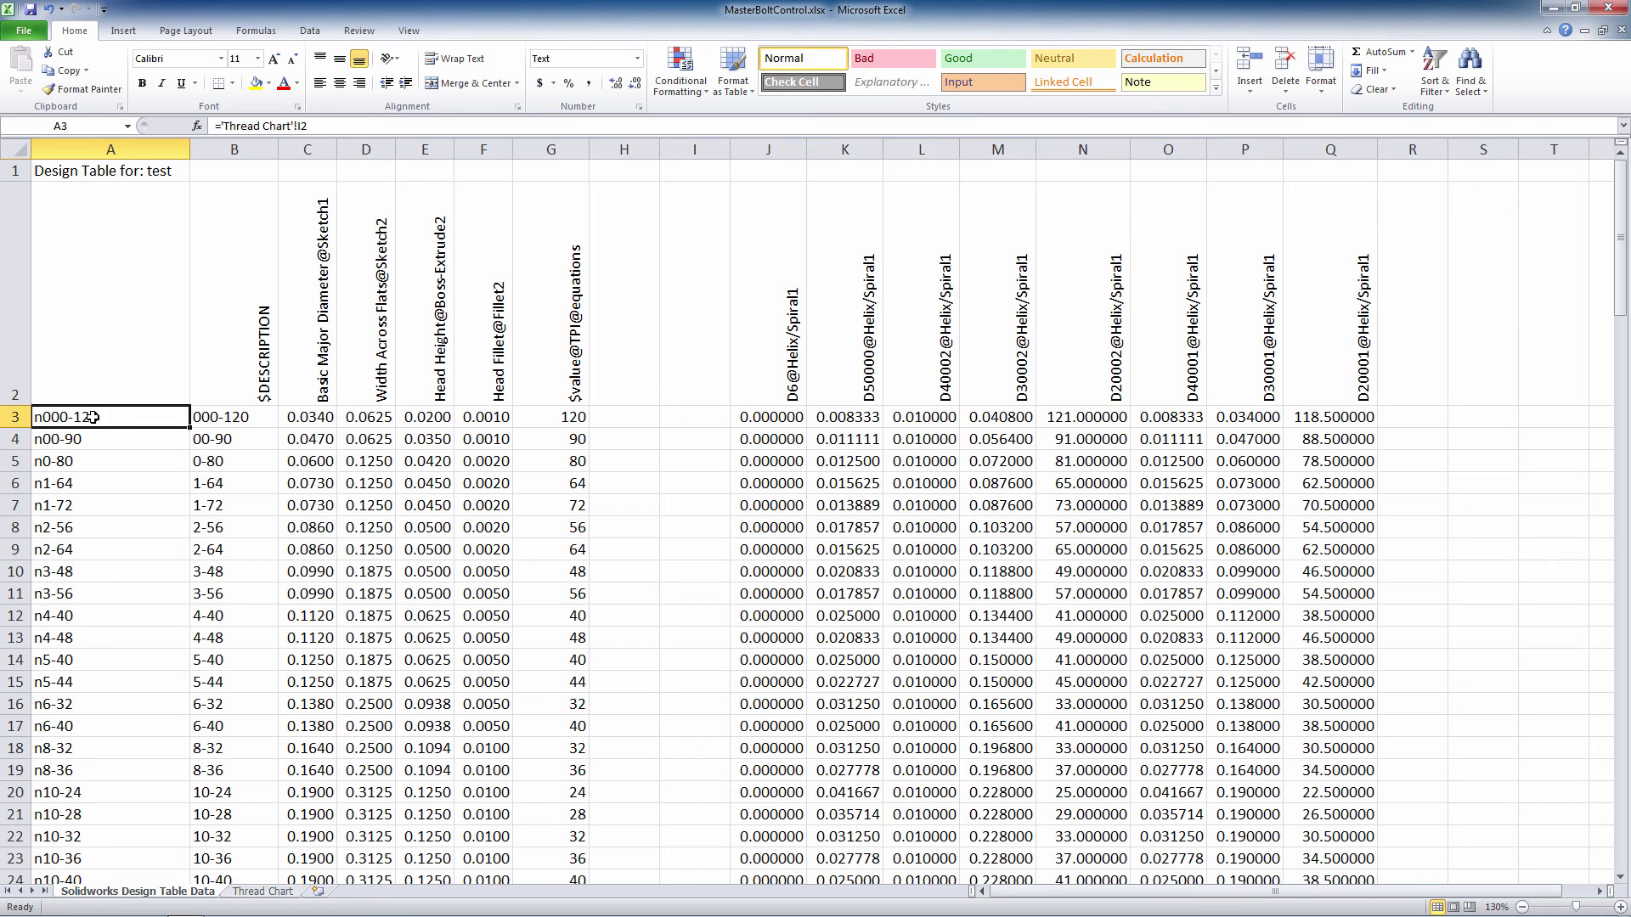
left_click(259, 892)
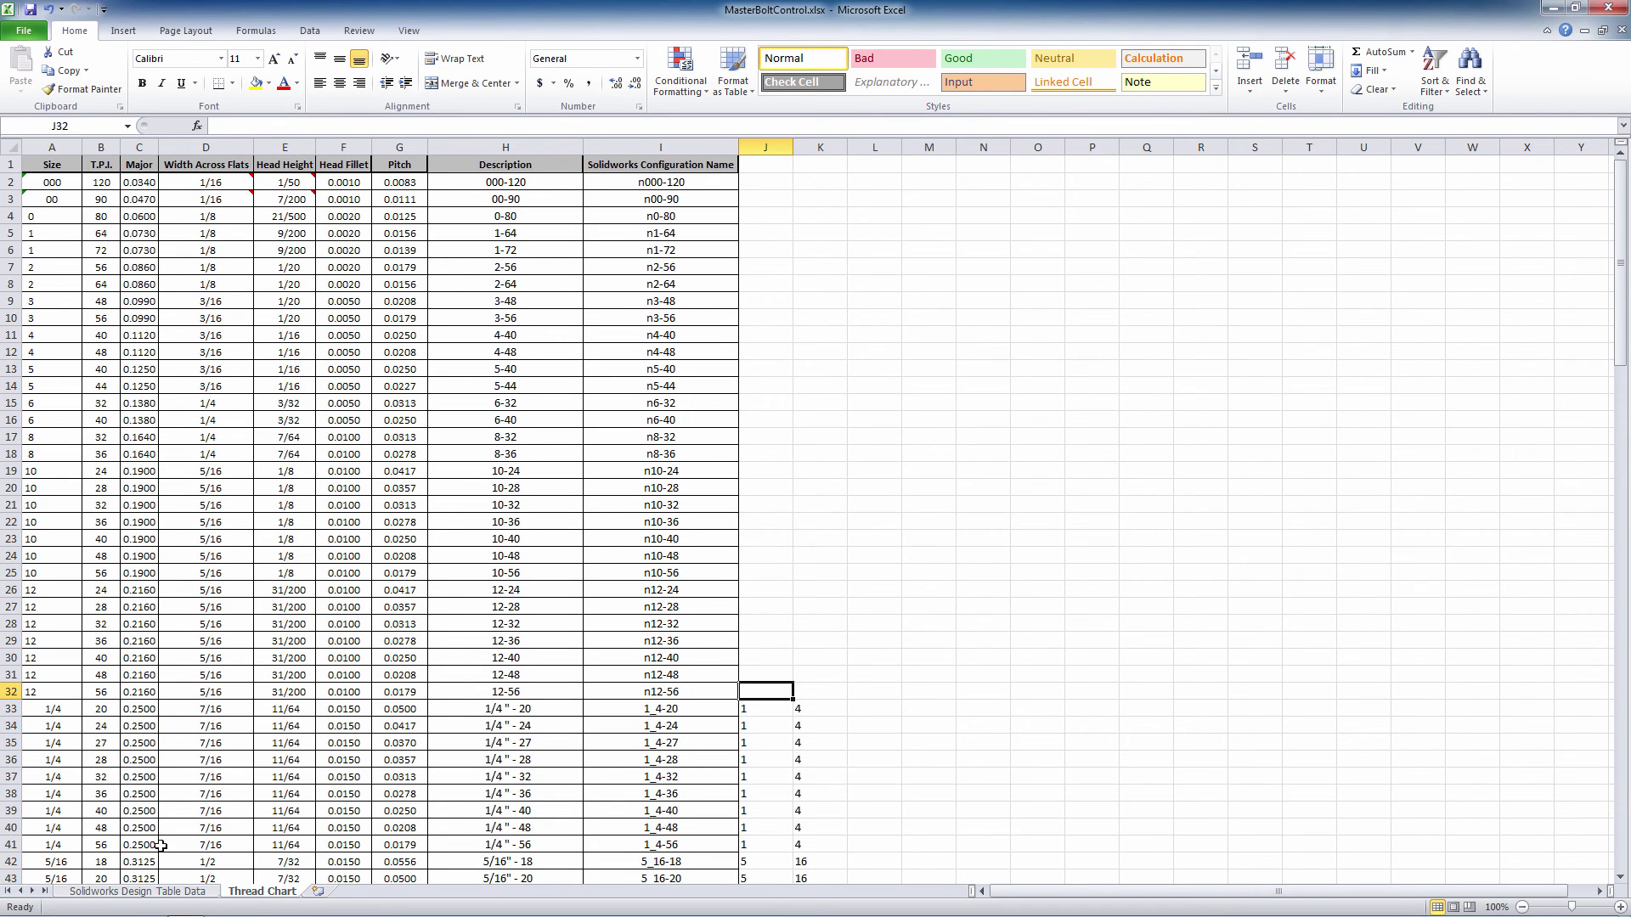
left_click(187, 891)
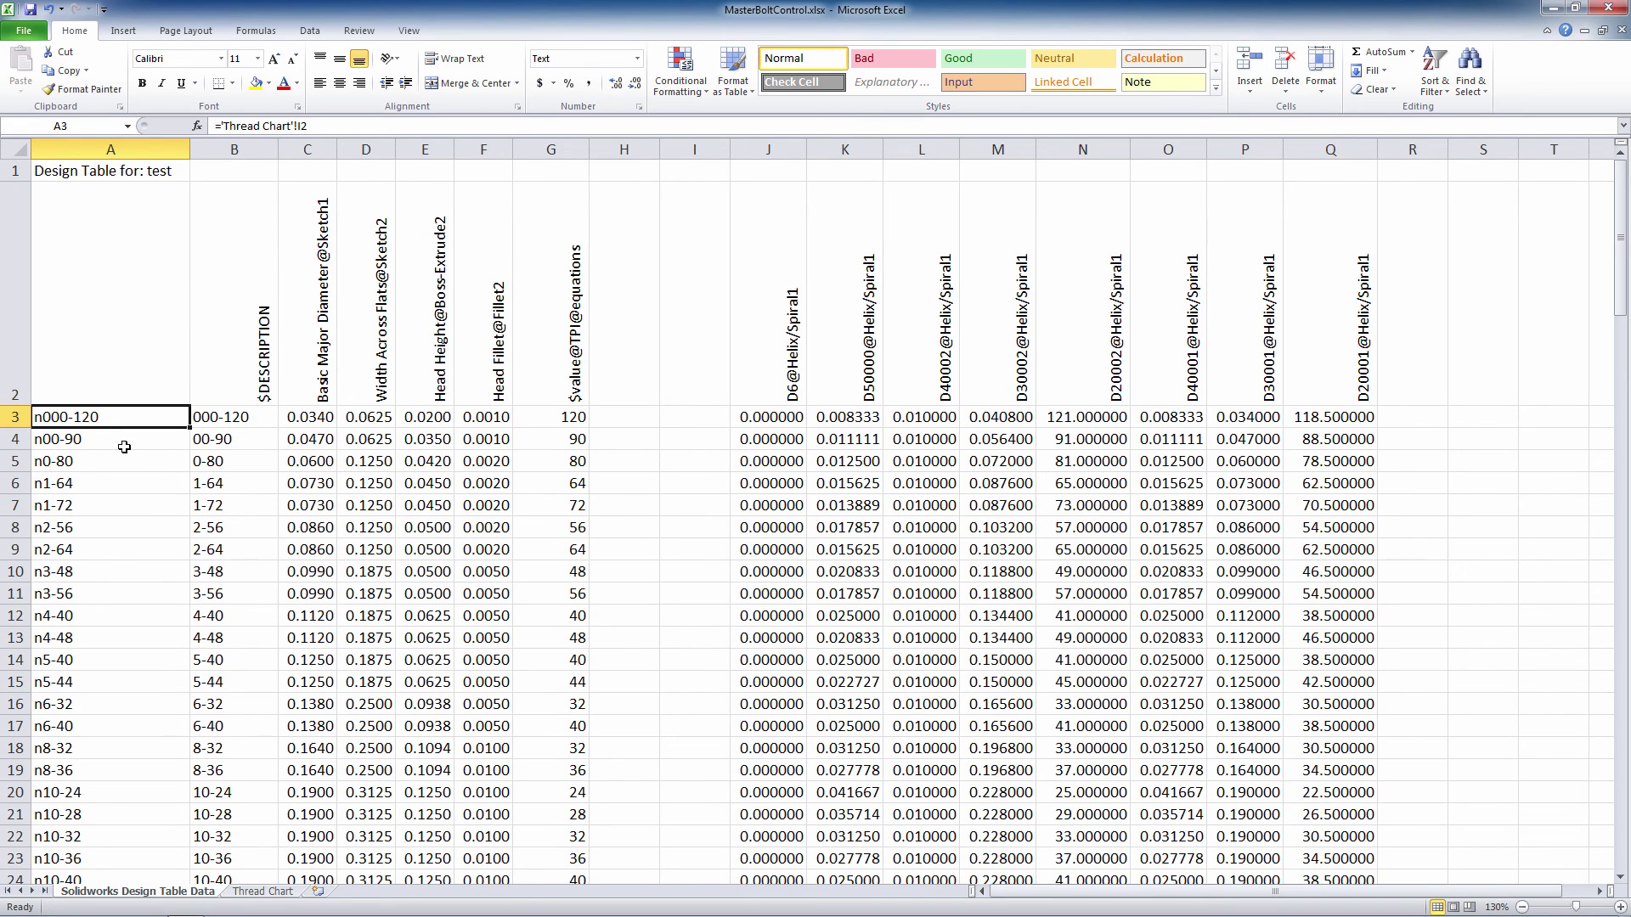